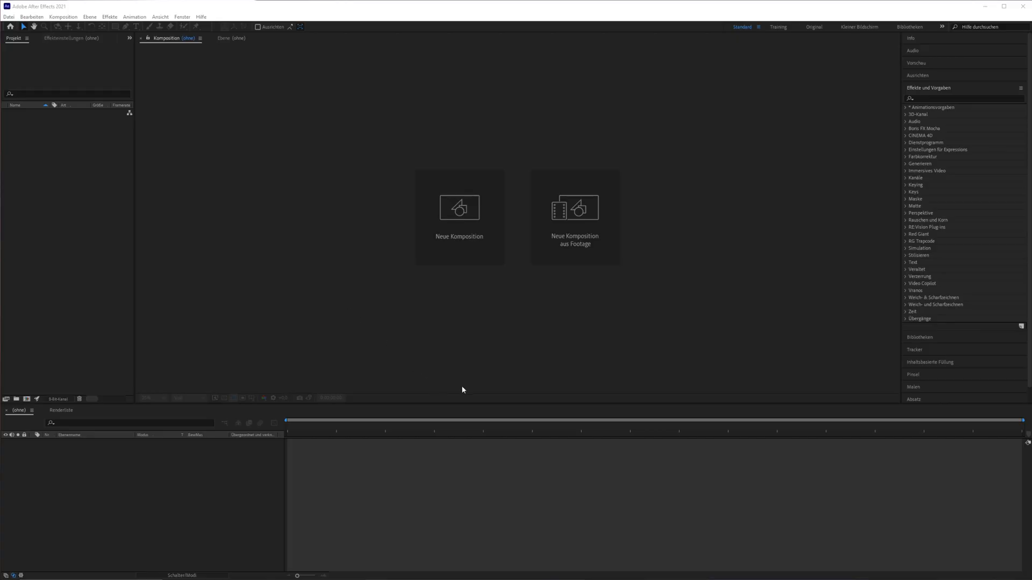
# Create a composition named Water_Reveal, 3840 x 2160 px at 30 frames per second, lasting 5 seconds.
pyautogui.click(469, 230)
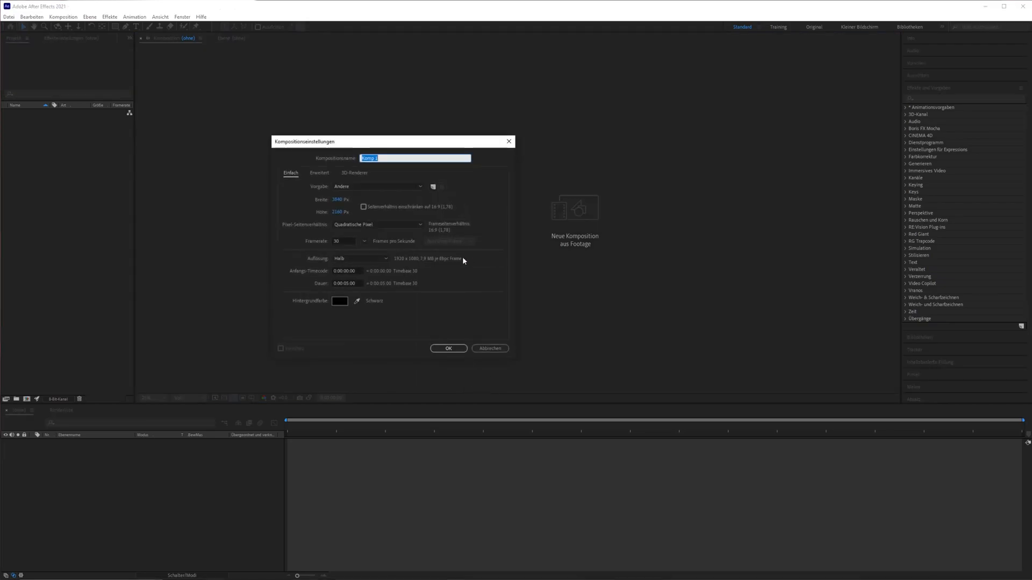
pyautogui.write('Water_Reveal')
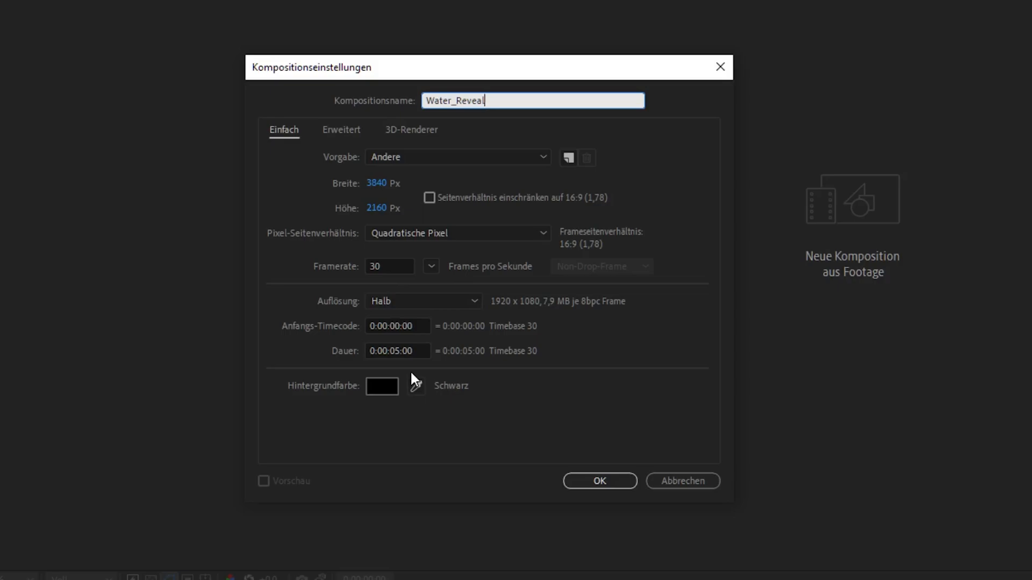
pyautogui.press('Tab')
pyautogui.press('Tab')
pyautogui.press('Tab')
pyautogui.click(408, 351)
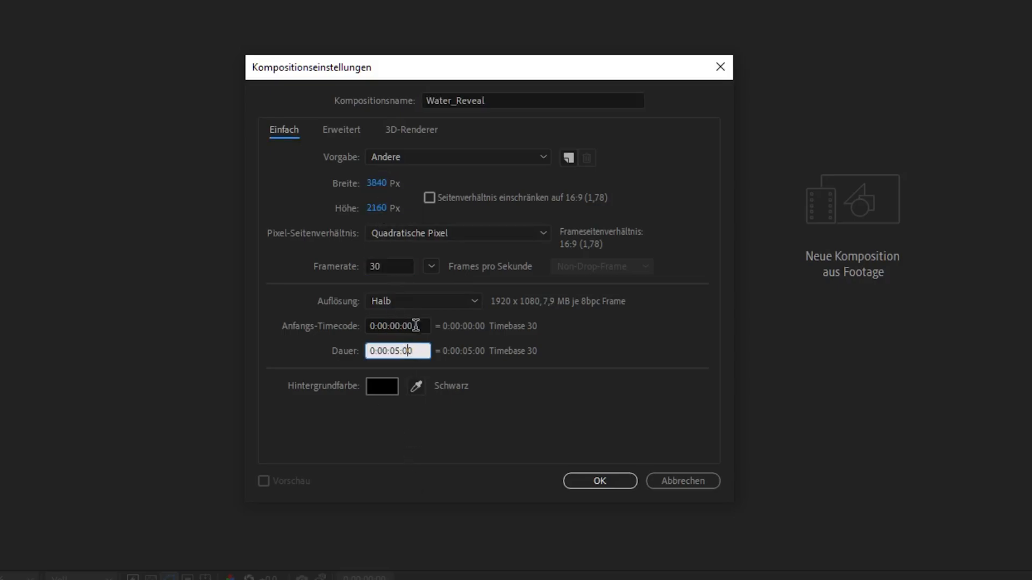
pyautogui.click(600, 480)
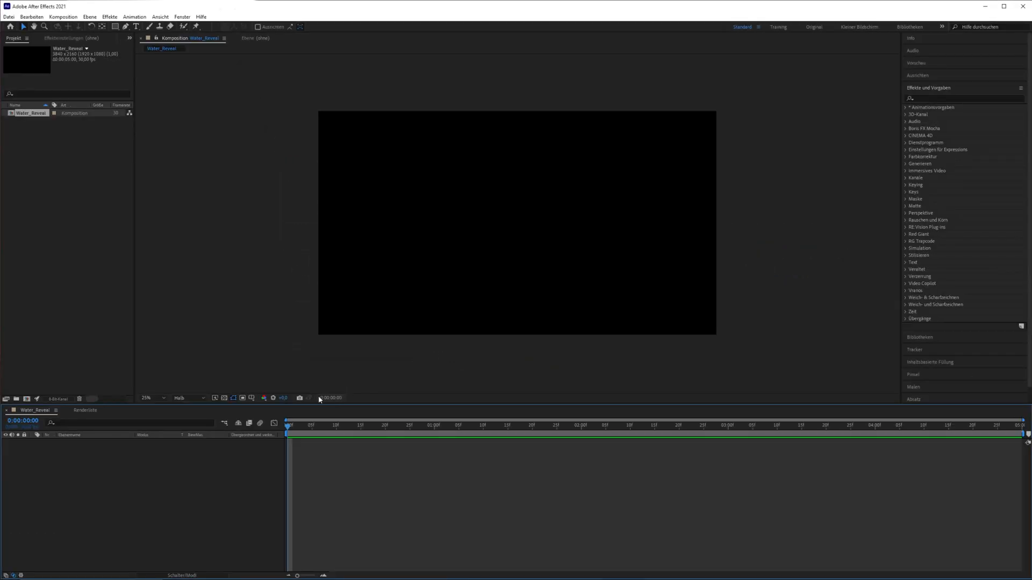
# Add a full-size off-white solid layer named background.
pyautogui.rightClick(125, 475)
pyautogui.moveTo(143, 476)
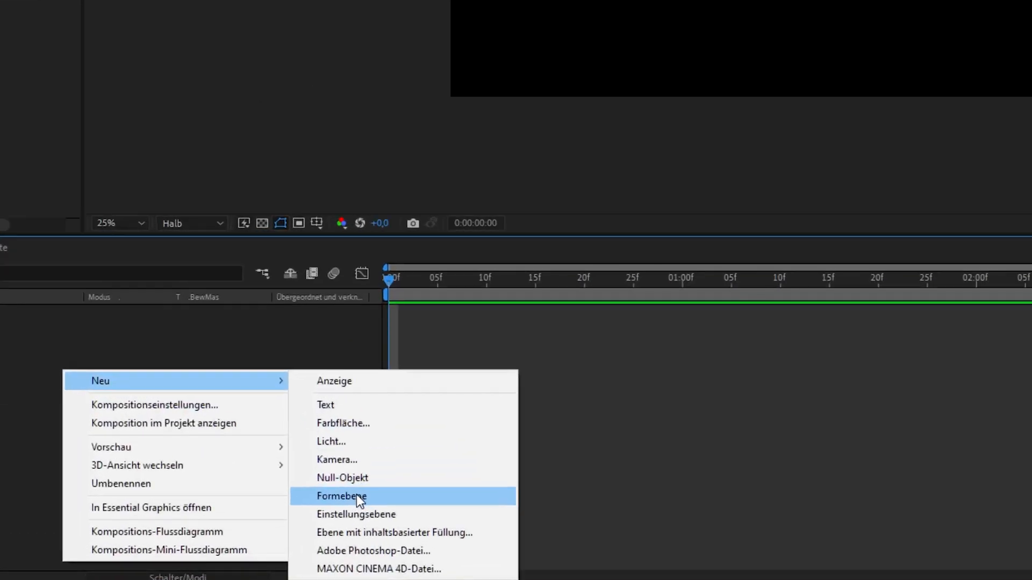
pyautogui.click(368, 424)
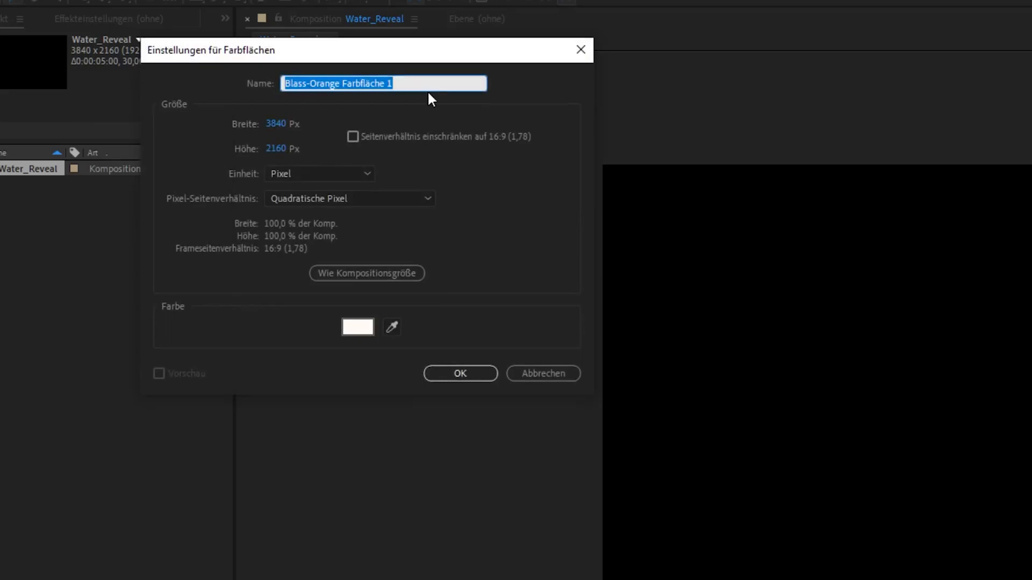
pyautogui.write('background')
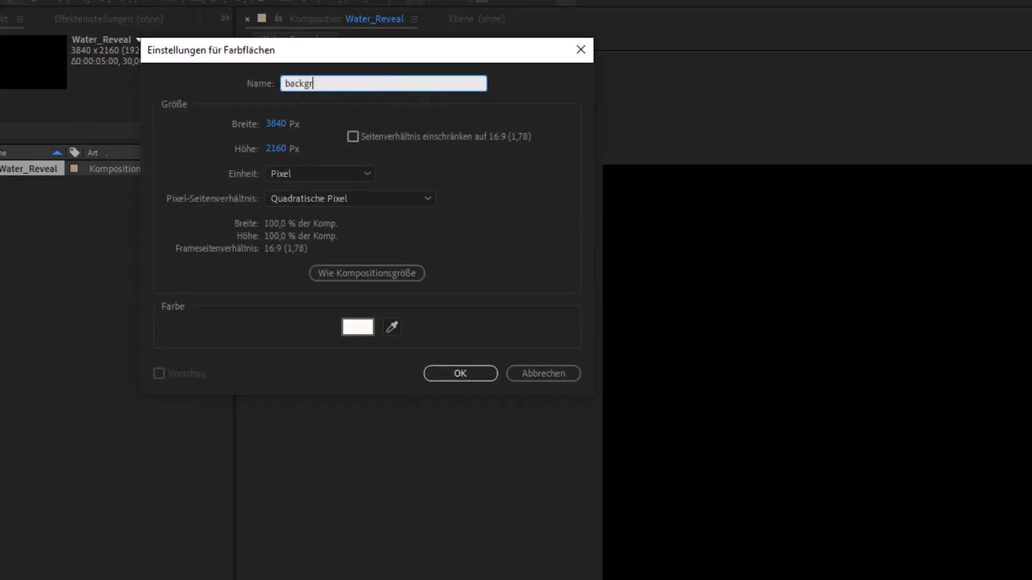
pyautogui.click(358, 328)
pyautogui.click(726, 112)
pyautogui.click(460, 374)
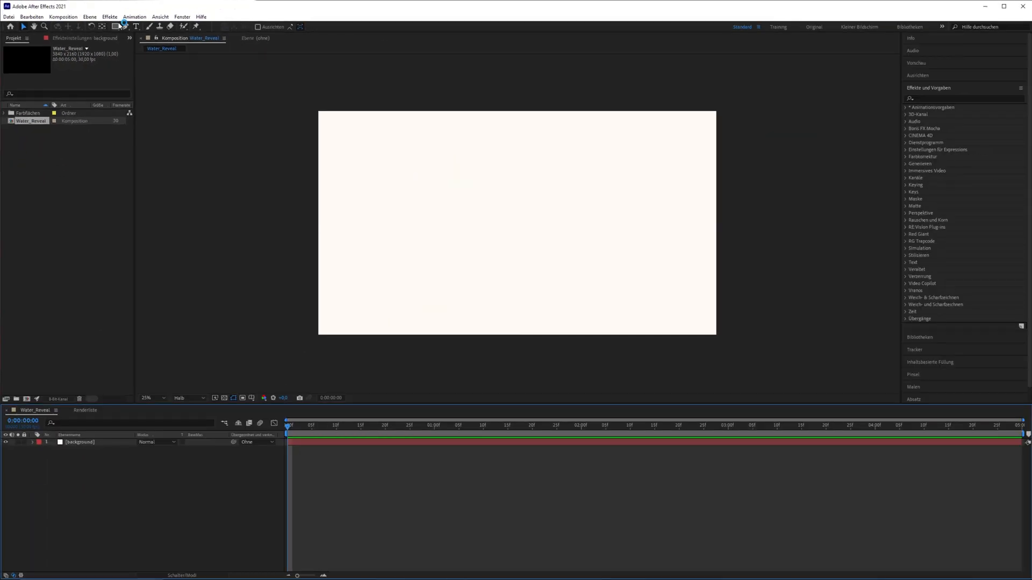
# Create a black filled circle near the centre of the composition with the Ellipse tool.
pyautogui.click(115, 26)
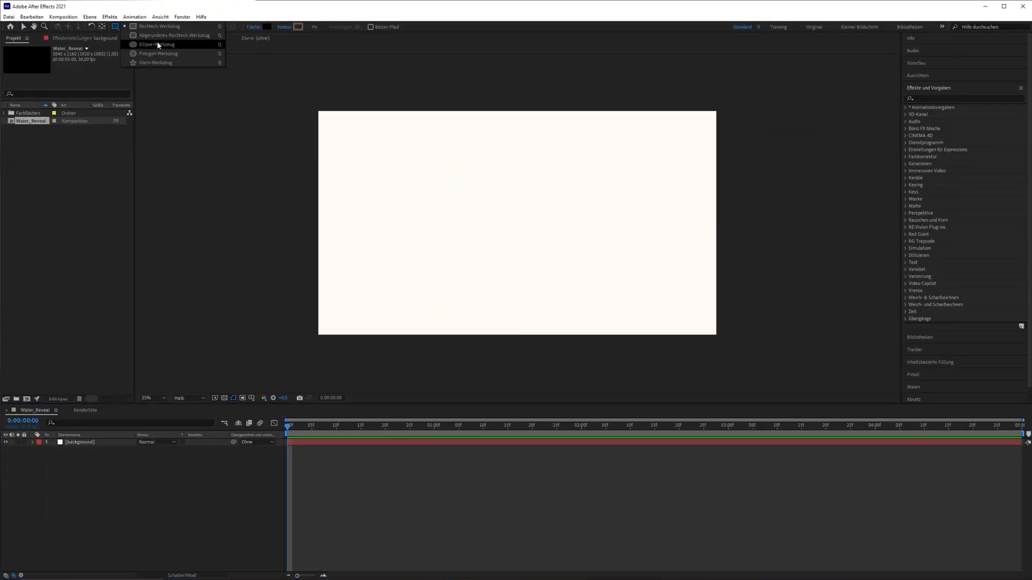
pyautogui.click(157, 44)
pyautogui.moveTo(472, 171)
pyautogui.mouseDown()
pyautogui.moveTo(516, 223)
pyautogui.moveTo(580, 267)
pyautogui.moveTo(526, 232)
pyautogui.mouseUp()
pyautogui.click(23, 26)
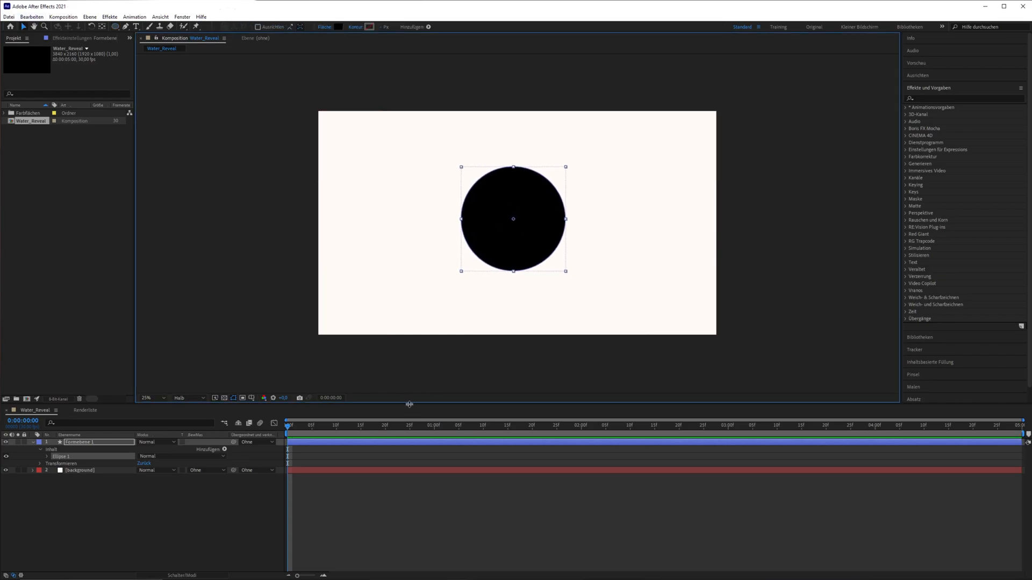
# Duplicate the circle's shape layer twice.
pyautogui.click(33, 442)
pyautogui.click(82, 443)
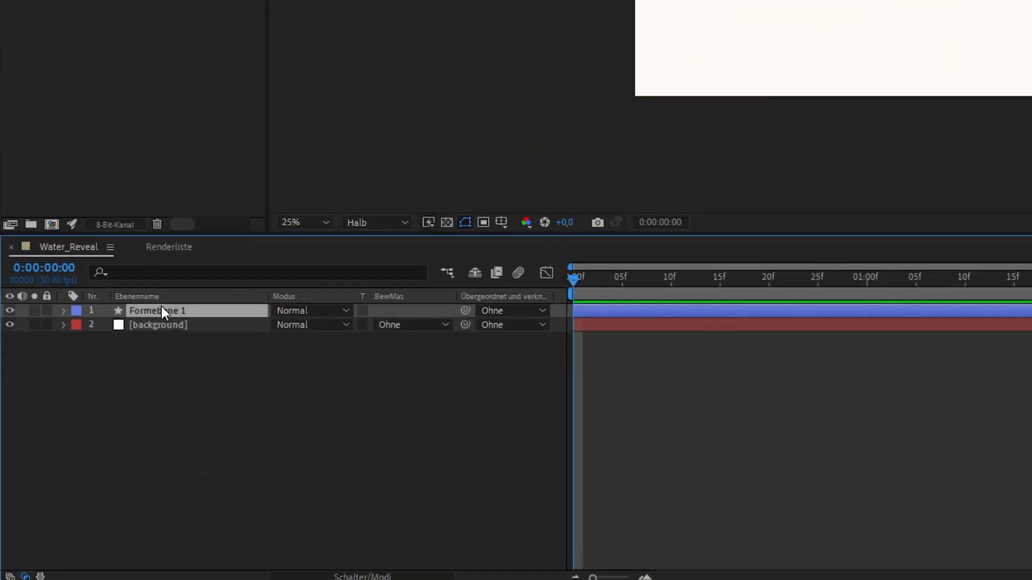
pyautogui.hotkey('ctrl', 'd')
pyautogui.hotkey('ctrl', 'd')
# Set the top circle's fill colour to 00005B and the middle circle's fill to 5B5B96.
pyautogui.click(148, 325)
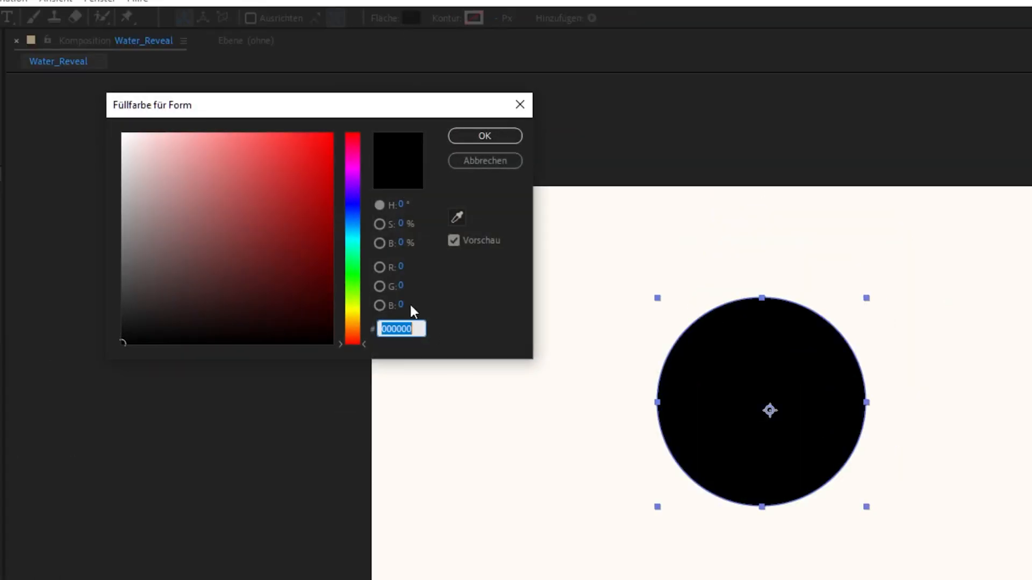
pyautogui.write('00005B')
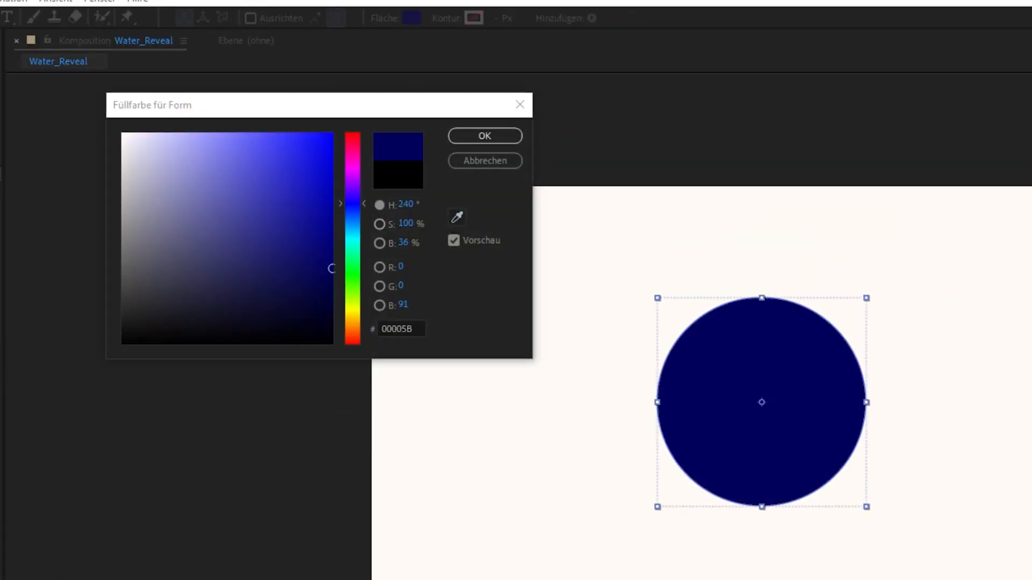
pyautogui.click(485, 135)
pyautogui.click(411, 18)
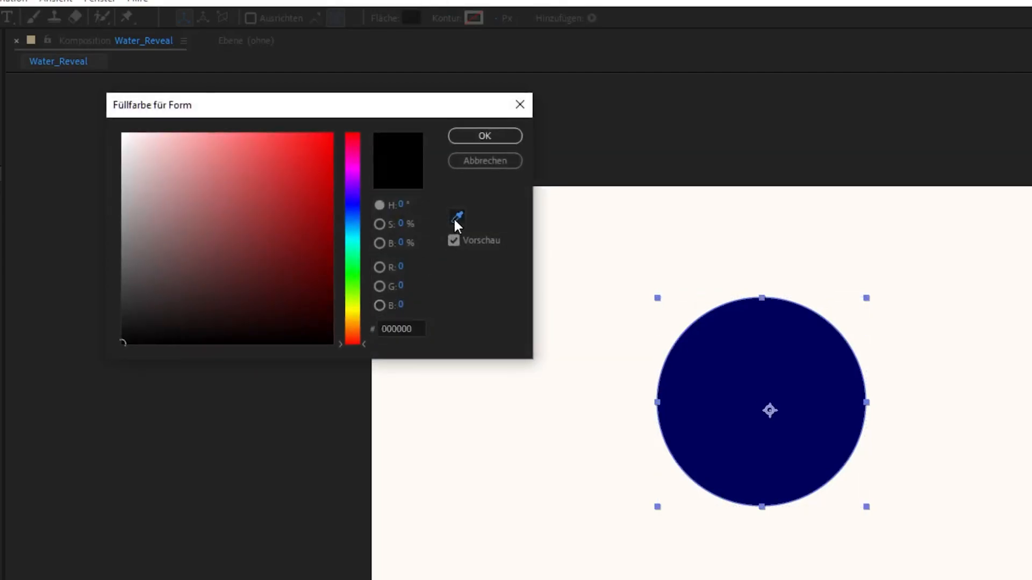
pyautogui.write('5B5B96')
pyautogui.click(475, 135)
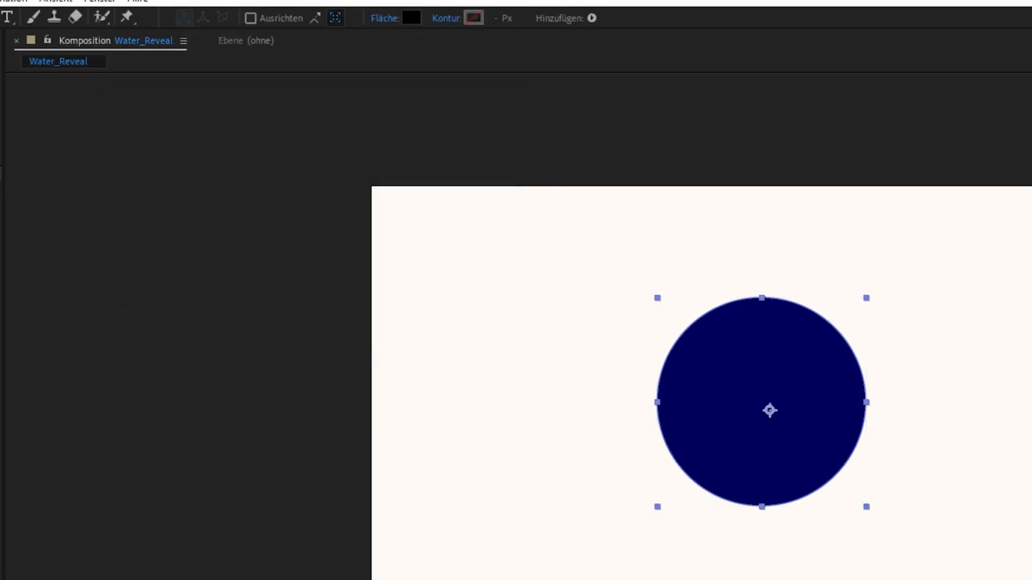
# Sample the dark blue circle for the fill of the bottom circle, Formebene 1, and adjust it to a brighter blue.
pyautogui.click(412, 18)
pyautogui.click(457, 216)
pyautogui.click(688, 371)
pyautogui.moveTo(274, 187); pyautogui.dragTo(276, 207)
pyautogui.click(485, 136)
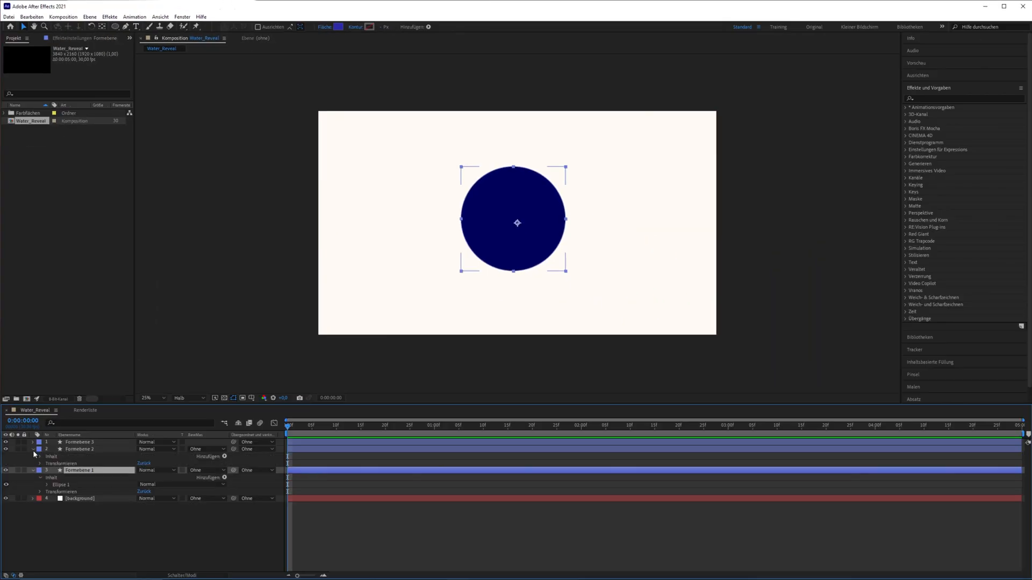
# Set the ellipse path size of Formebene 1 to 1000 x 1000.
pyautogui.click(41, 456)
pyautogui.click(47, 463)
pyautogui.click(54, 470)
pyautogui.click(47, 534)
pyautogui.click(55, 541)
pyautogui.click(151, 548)
pyautogui.write('1000')
pyautogui.press('Return')
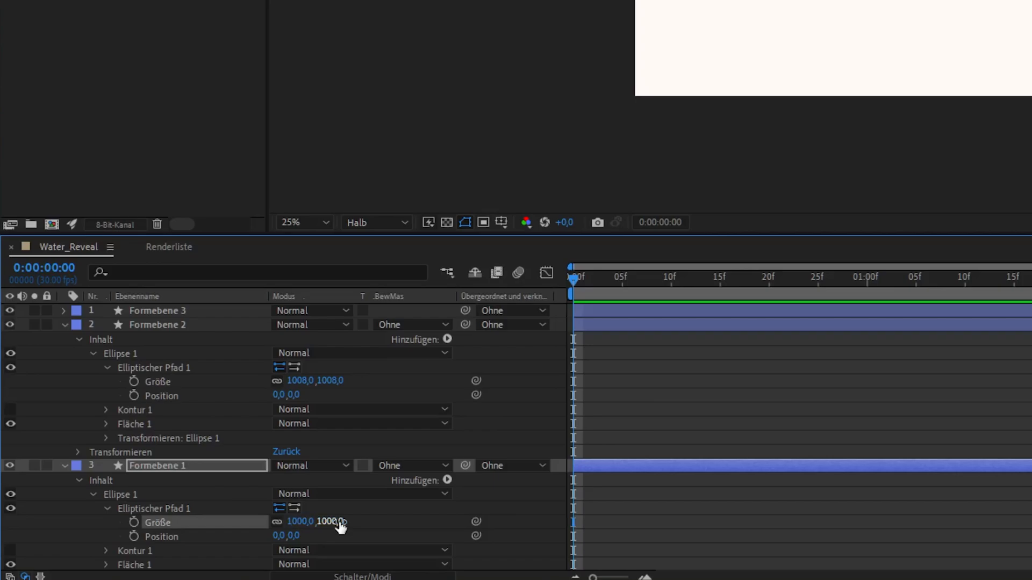
# Set the ellipse path size of Formebene 2 to 1000 x 1000 and collapse both layers' properties.
pyautogui.click(299, 381)
pyautogui.write('1')
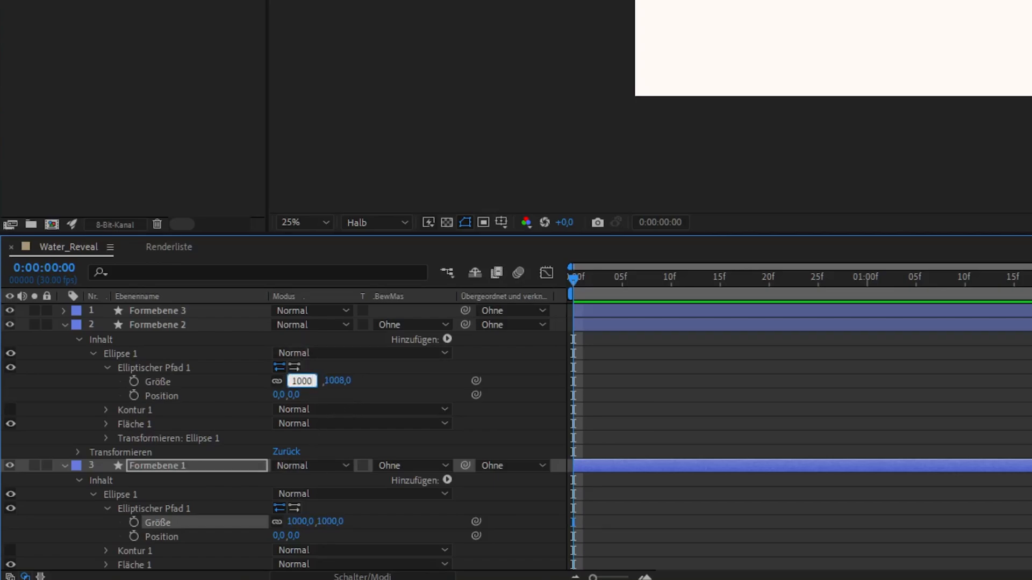
pyautogui.write('000')
pyautogui.press('Return')
pyautogui.click(65, 324)
pyautogui.click(65, 338)
# Set the ellipse path size of Formebene 3 to 850 x 850 and collapse the layer's properties.
pyautogui.click(63, 311)
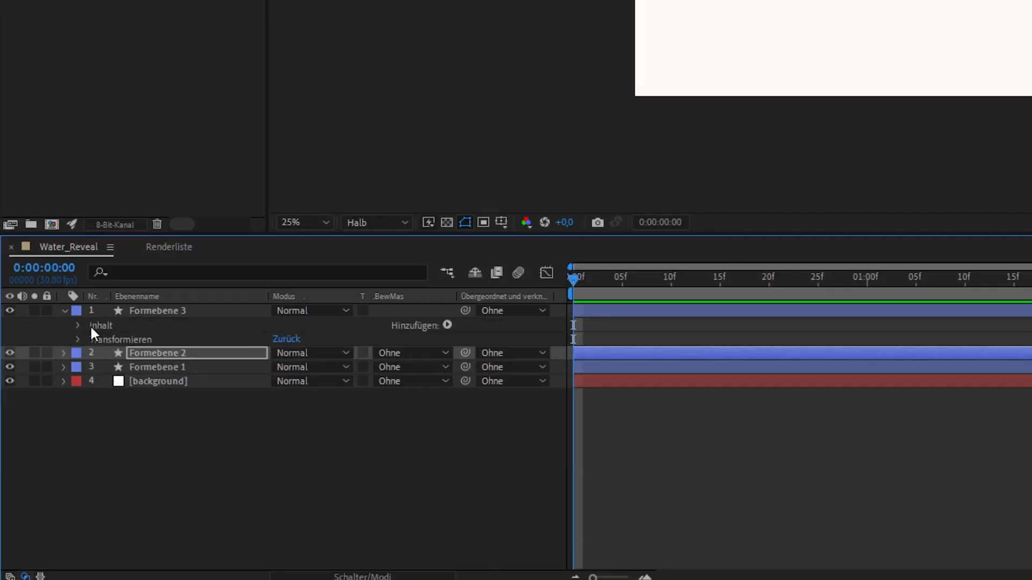
pyautogui.click(79, 325)
pyautogui.click(94, 340)
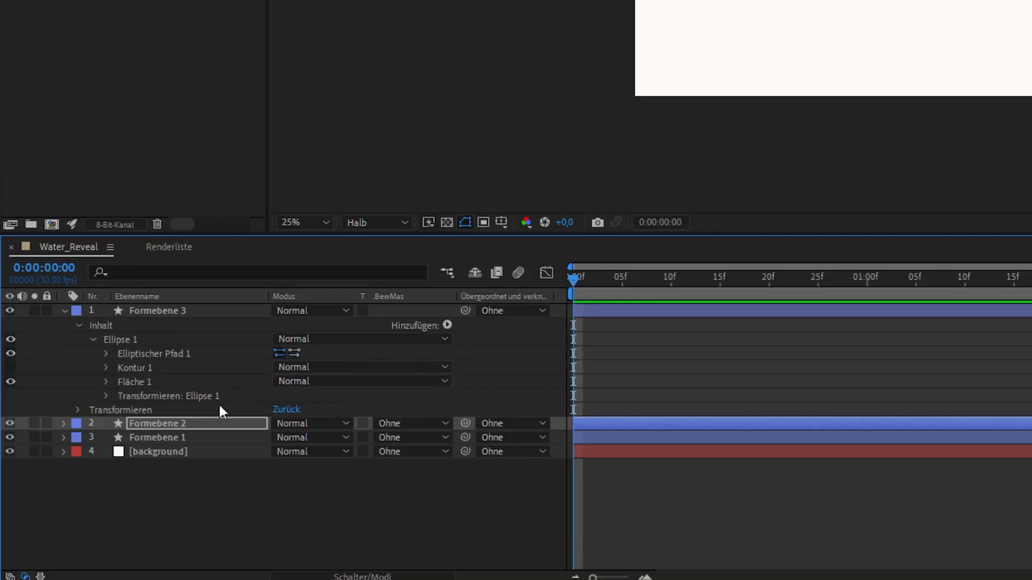
pyautogui.click(106, 354)
pyautogui.click(294, 366)
pyautogui.write('850')
pyautogui.press('Return')
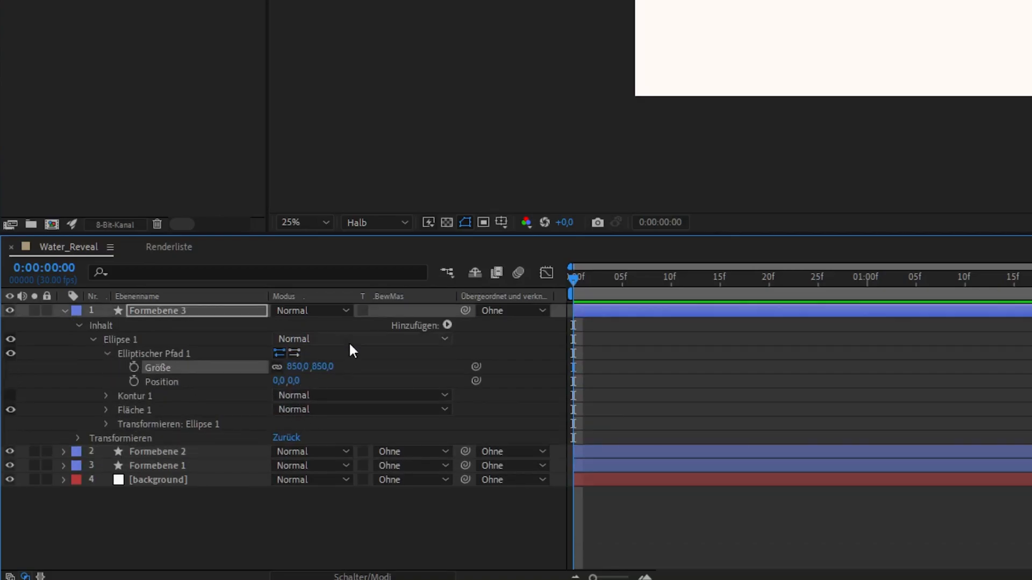
pyautogui.click(317, 519)
pyautogui.click(65, 311)
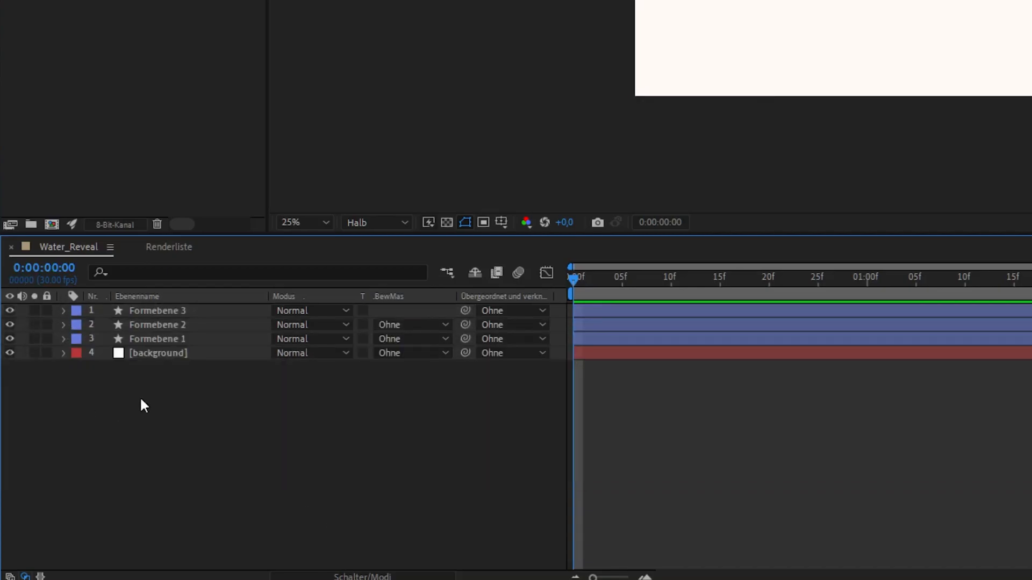
# Rename the Formebene 1 layer as fill_circle.
pyautogui.rightClick(161, 338)
pyautogui.click(210, 311)
pyautogui.write('fill')
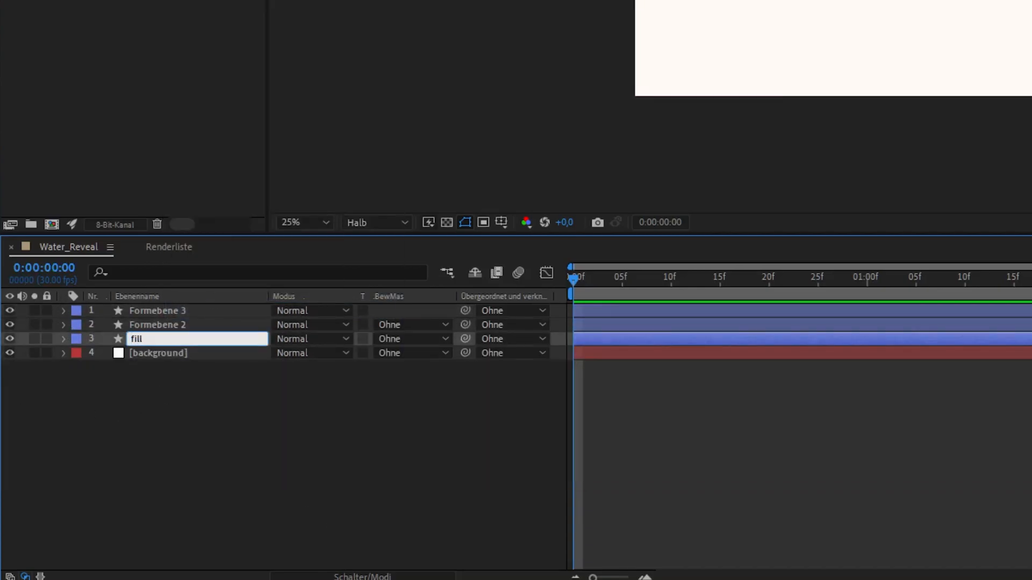
pyautogui.write('_circle')
pyautogui.press('Return')
# Rename Formebene 2 as outer_circle and Formebene 3 as inner_circle.
pyautogui.rightClick(201, 322)
pyautogui.click(237, 281)
pyautogui.write('outer_circle')
pyautogui.press('Return')
pyautogui.rightClick(189, 304)
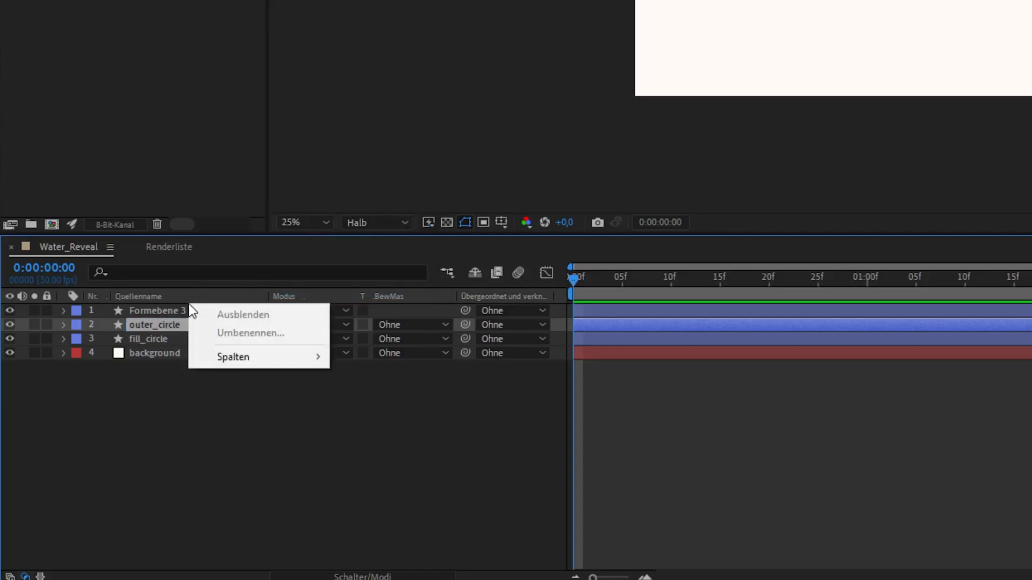
pyautogui.click(206, 275)
pyautogui.write('inner_circle')
pyautogui.press('Return')
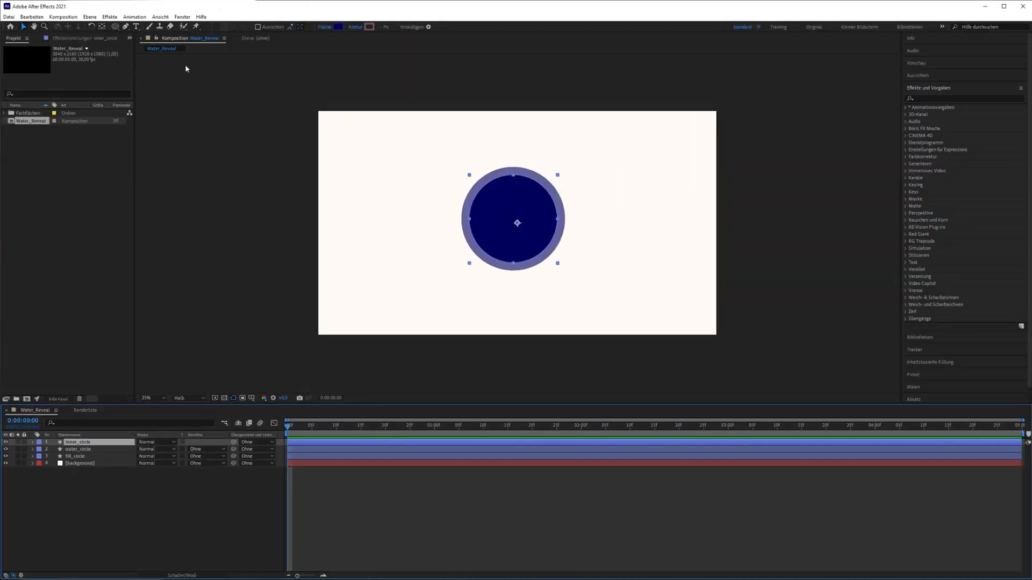
# Add a text layer reading "Me" and centre it inside the inner circle.
pyautogui.click(136, 26)
pyautogui.moveTo(457, 172); pyautogui.dragTo(572, 271)
pyautogui.write('Me')
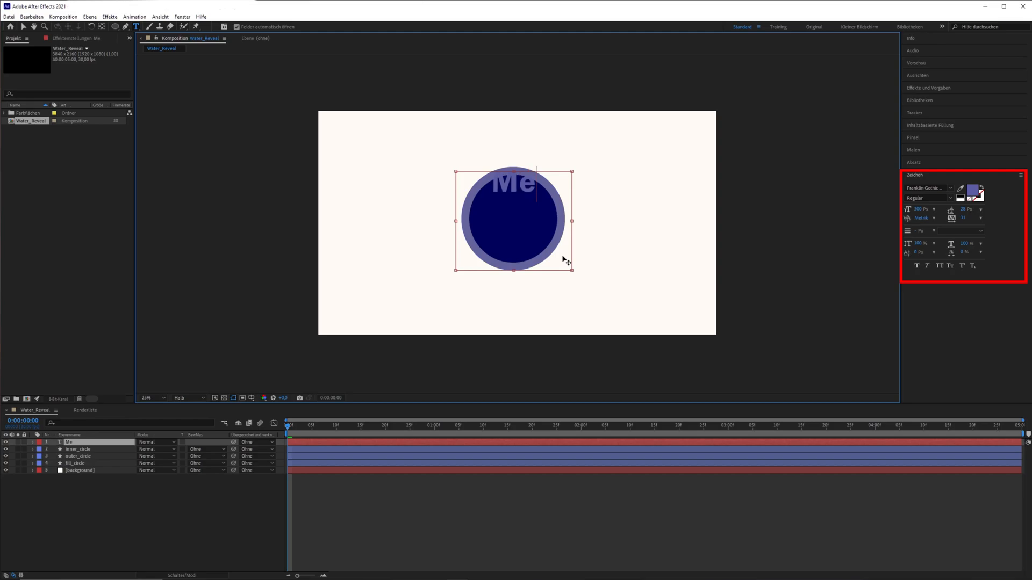
pyautogui.click(23, 28)
pyautogui.moveTo(513, 185); pyautogui.dragTo(512, 231)
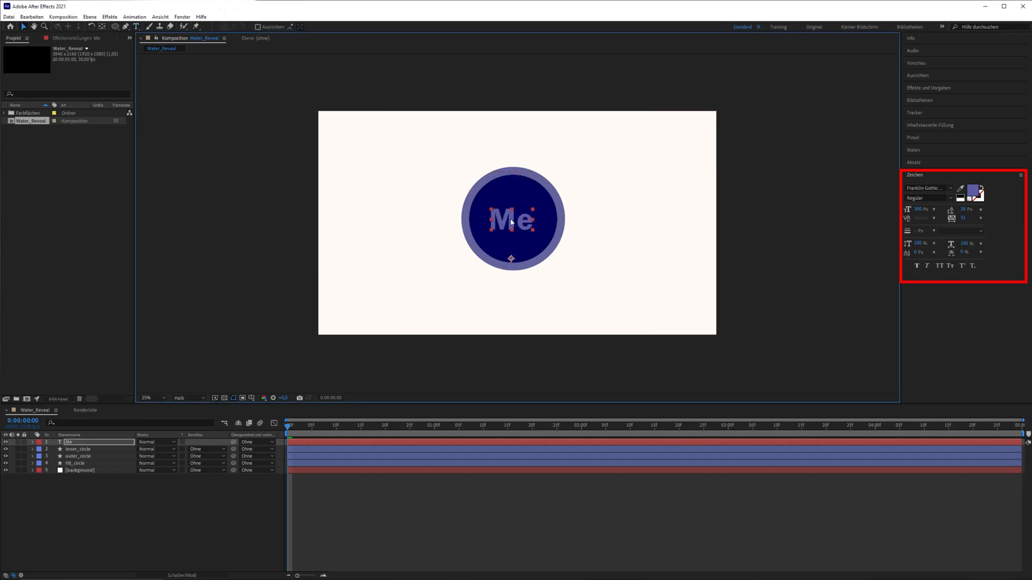
pyautogui.moveTo(511, 223); pyautogui.dragTo(513, 221)
pyautogui.click(225, 491)
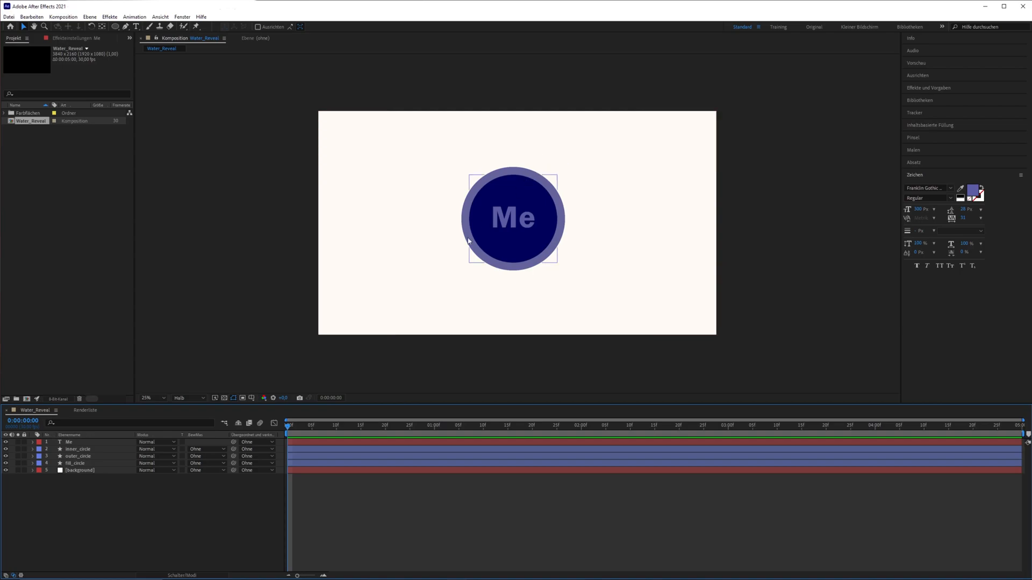
# Move the playhead to 0:00:01:08 and place a rectangle shape over the circles so it covers them completely.
pyautogui.moveTo(296, 437); pyautogui.dragTo(474, 426)
pyautogui.click(114, 29)
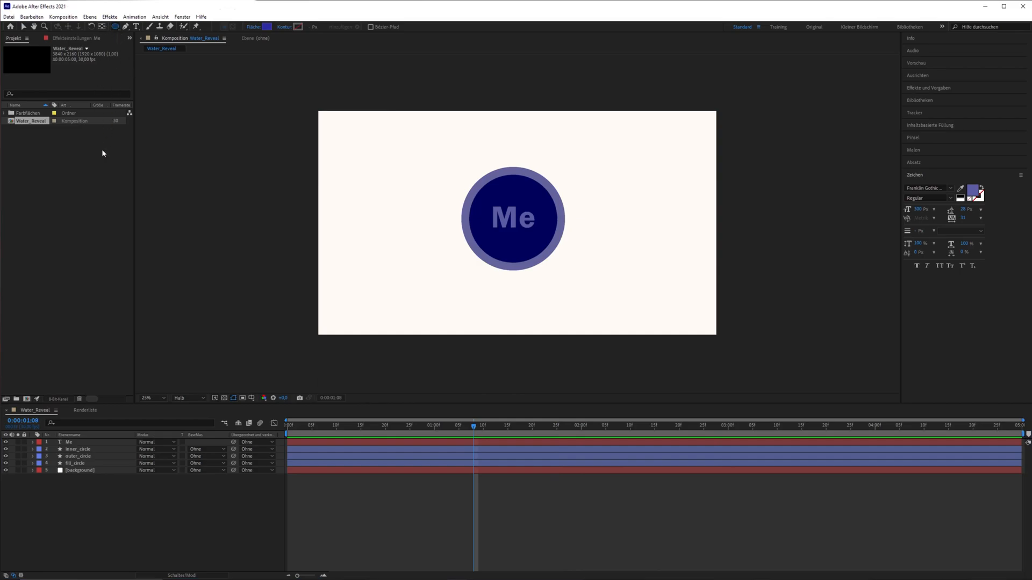
pyautogui.moveTo(115, 26); pyautogui.dragTo(141, 32)
pyautogui.moveTo(434, 152); pyautogui.dragTo(611, 298)
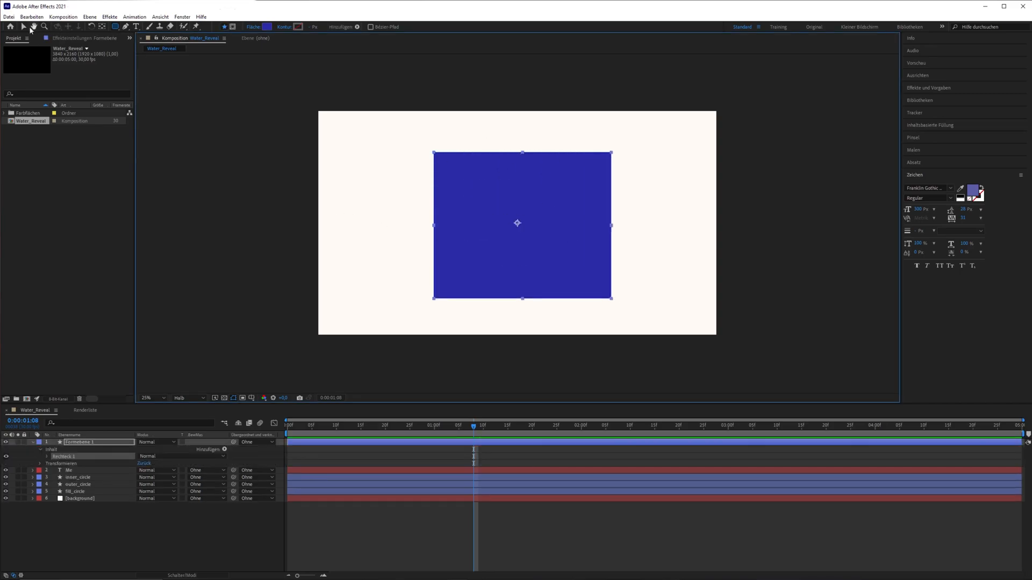
pyautogui.click(23, 27)
pyautogui.moveTo(478, 201); pyautogui.dragTo(467, 189)
# Change the rectangle's fill colour to black.
pyautogui.click(337, 27)
pyautogui.click(194, 190)
pyautogui.click(375, 86)
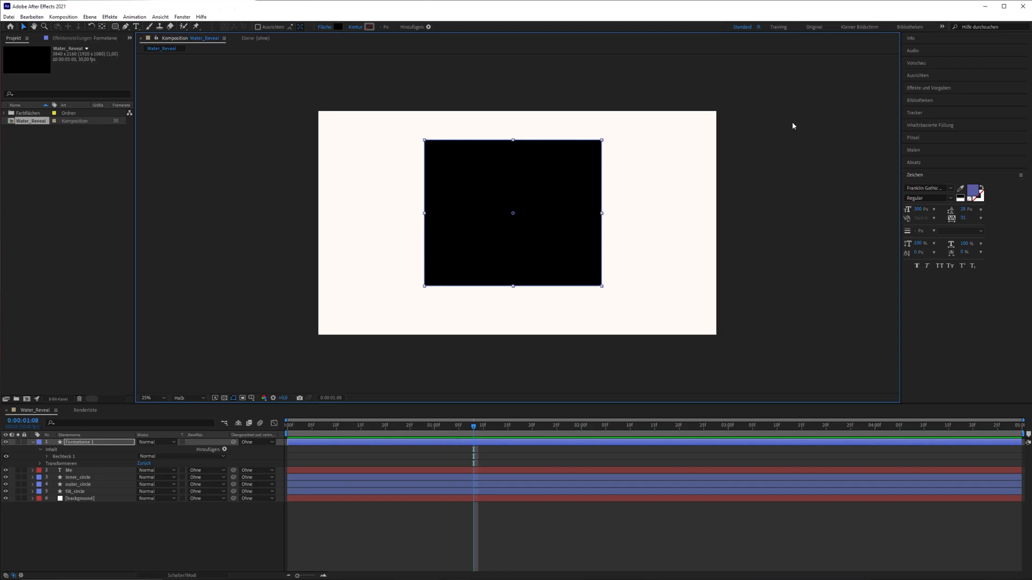
# Find the Turbulentes Versetzen effect by searching for "turb" and apply it to the black rectangle.
pyautogui.click(925, 87)
pyautogui.click(940, 98)
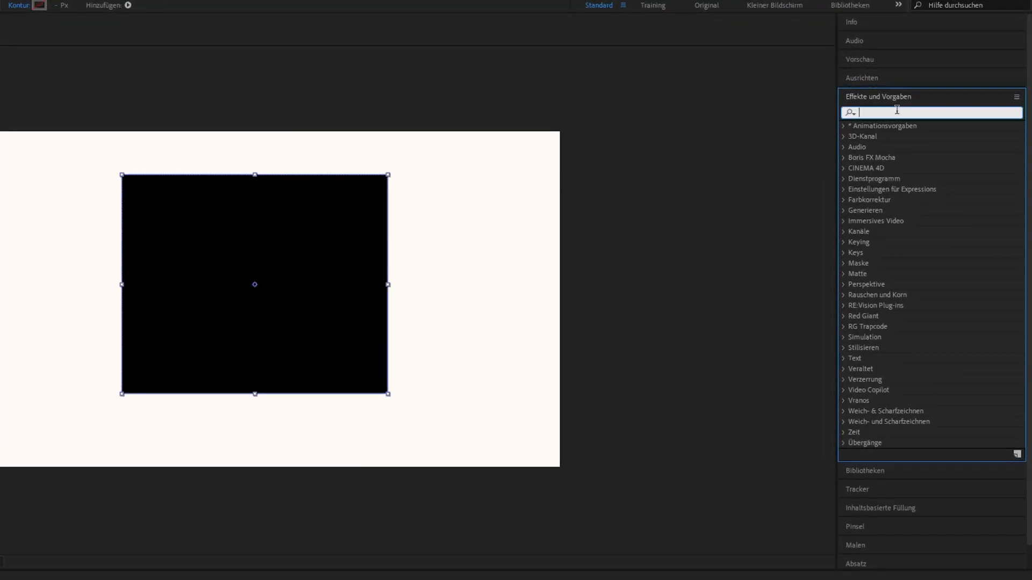
pyautogui.write('t')
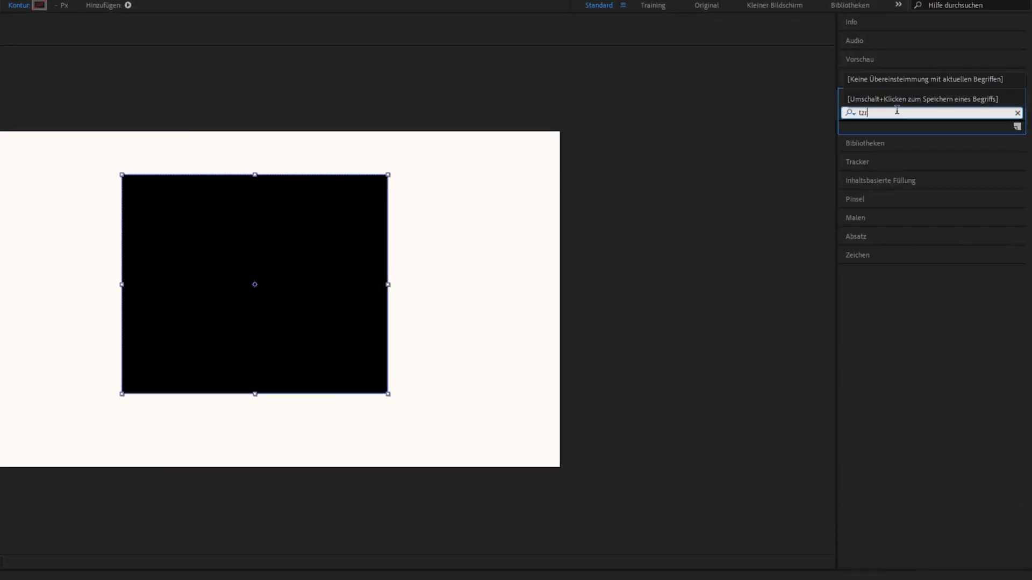
pyautogui.write('urb')
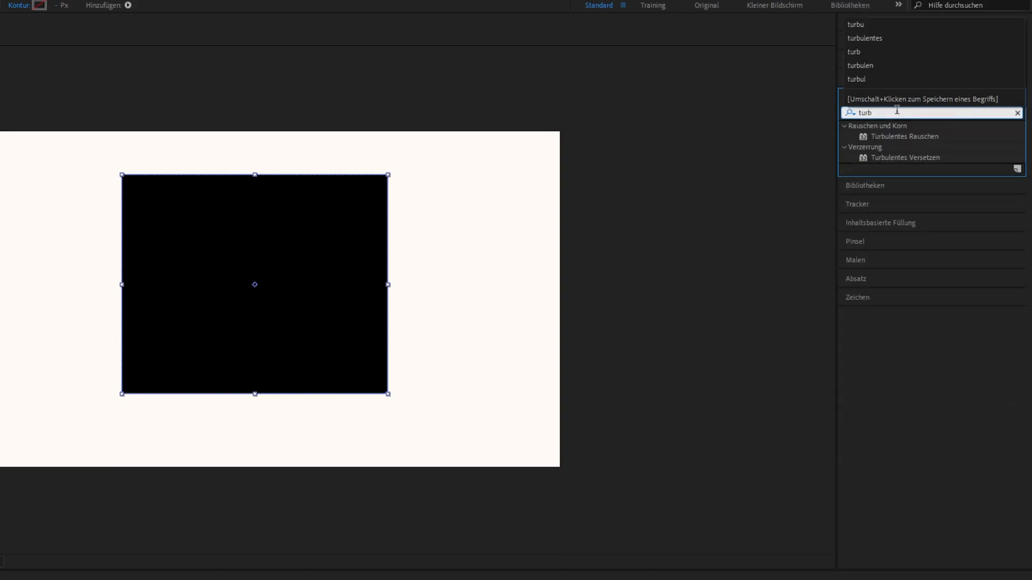
pyautogui.moveTo(936, 161); pyautogui.dragTo(331, 294)
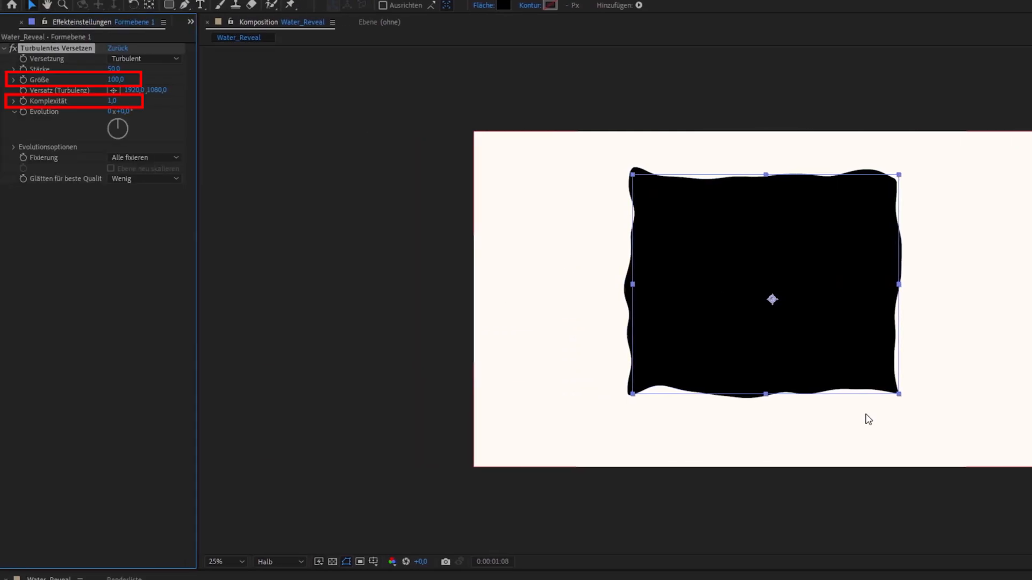
# Set the Turbulentes Versetzen effect's Größe to 120 and its Komplexität to 2.
pyautogui.click(113, 82)
pyautogui.write('1')
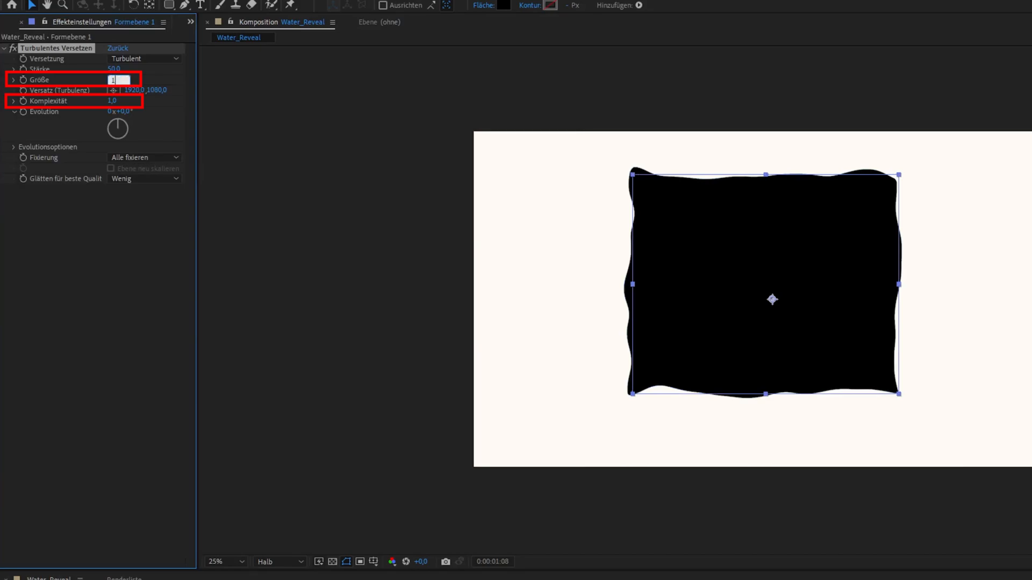
pyautogui.write('20')
pyautogui.press('Return')
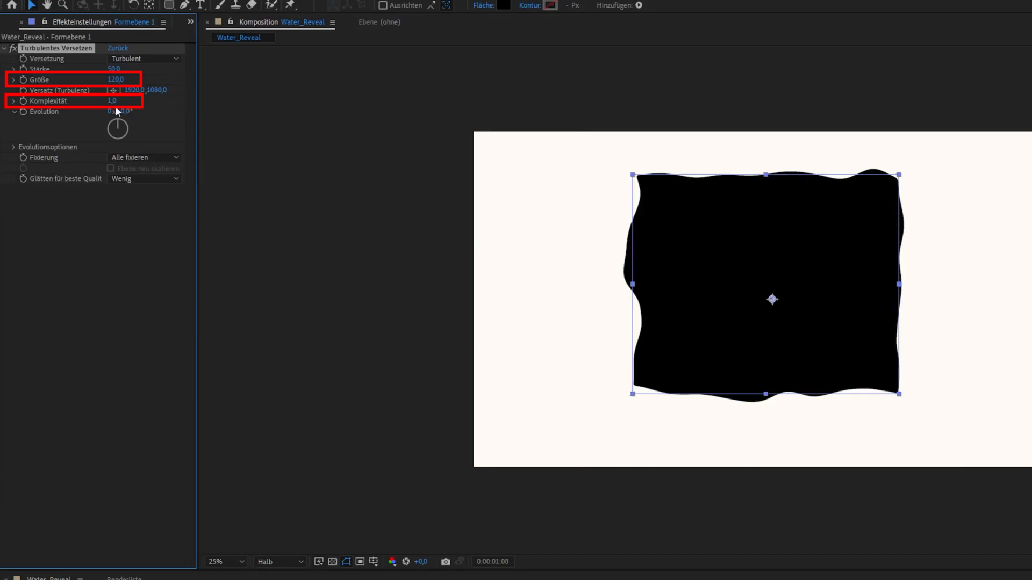
pyautogui.write('2')
pyautogui.press('Return')
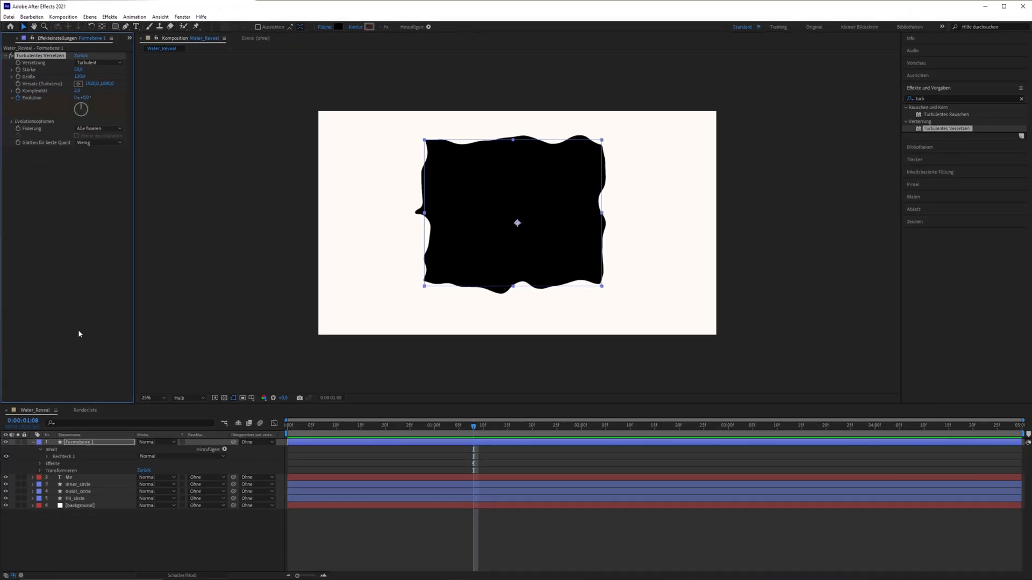
# Animate the rectangle's Evolution from 0 at the timeline's start to 3 full revolutions at its end, and preview the motion.
pyautogui.click(39, 463)
pyautogui.click(47, 470)
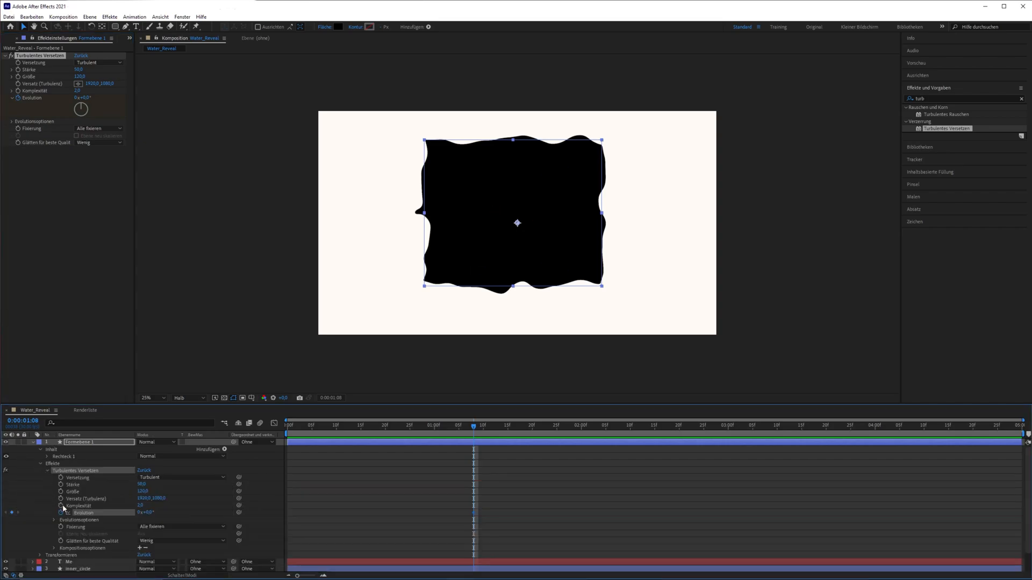
pyautogui.moveTo(395, 516); pyautogui.dragTo(287, 518)
pyautogui.click(139, 512)
pyautogui.write('3')
pyautogui.press('Return')
pyautogui.moveTo(476, 510); pyautogui.dragTo(1024, 519)
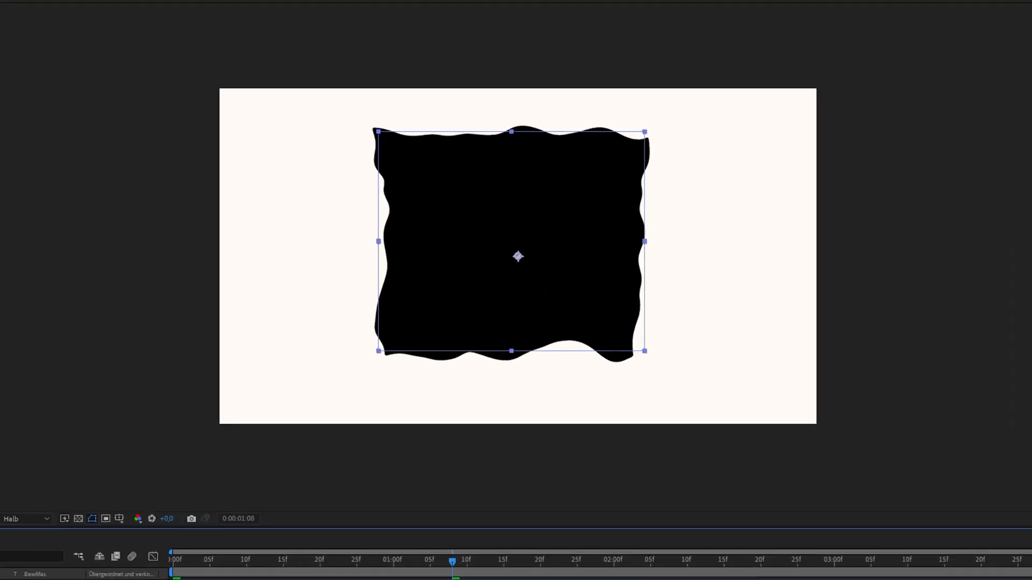
pyautogui.press('space')
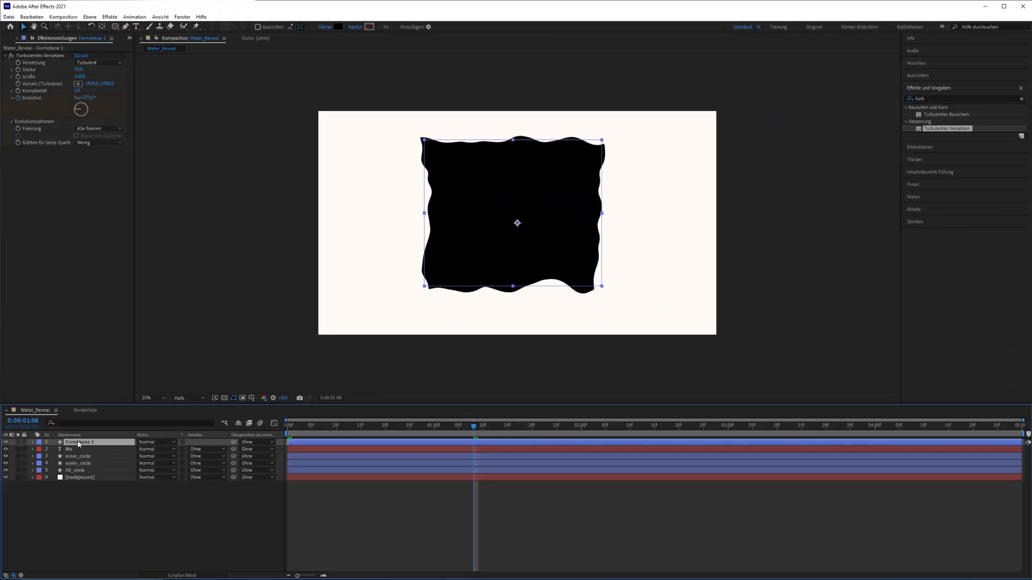
# Keyframe the rectangle's Position from 0:00:01:00 to 0:00:02:15 so it moves straight up and fully uncovers the circles.
pyautogui.press('p')
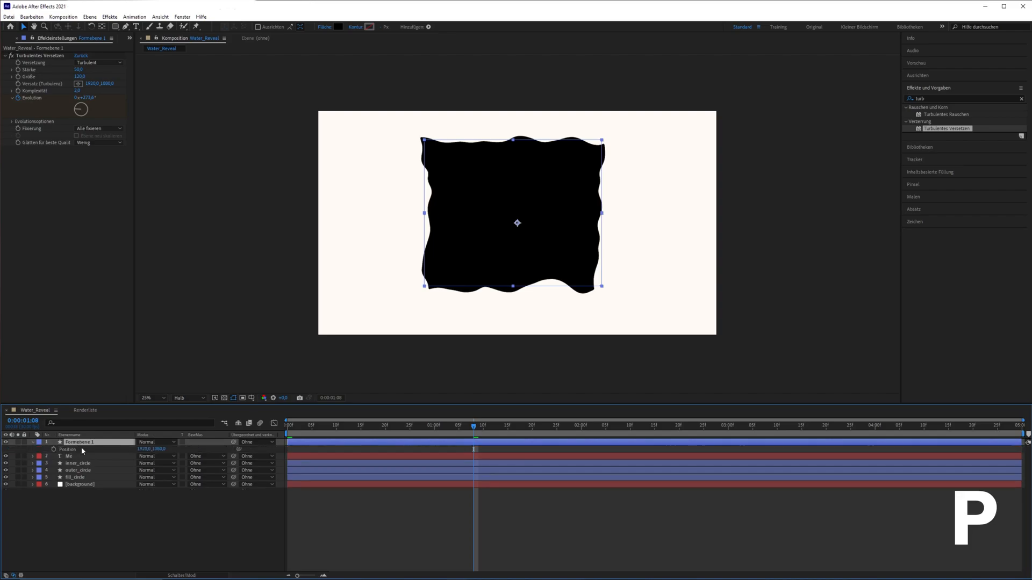
pyautogui.moveTo(473, 442)
pyautogui.mouseDown()
pyautogui.moveTo(434, 439)
pyautogui.moveTo(438, 430)
pyautogui.moveTo(659, 428)
pyautogui.mouseUp()
pyautogui.click(54, 449)
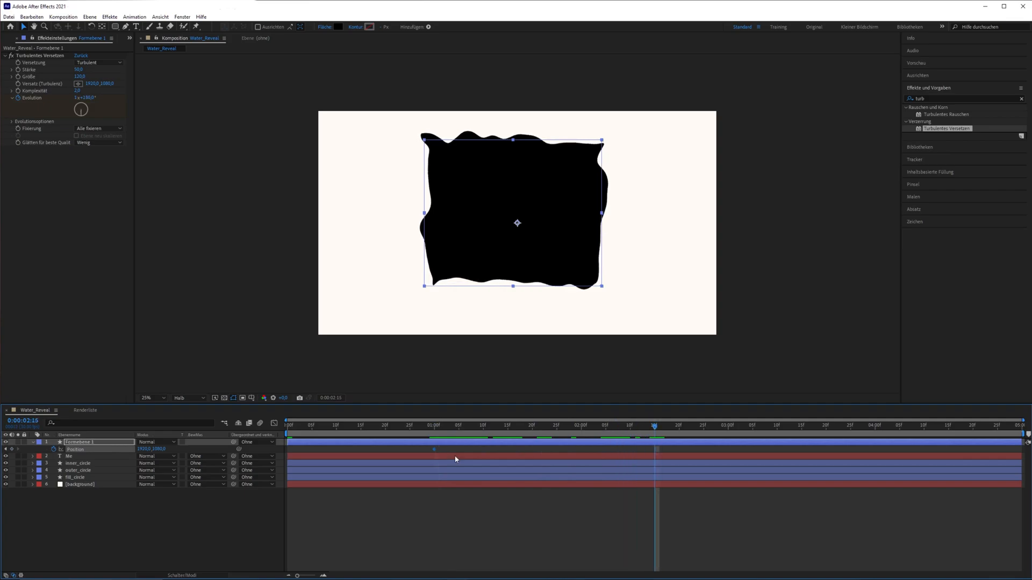
pyautogui.write('495')
pyautogui.press('Return')
pyautogui.moveTo(158, 449); pyautogui.dragTo(73, 449)
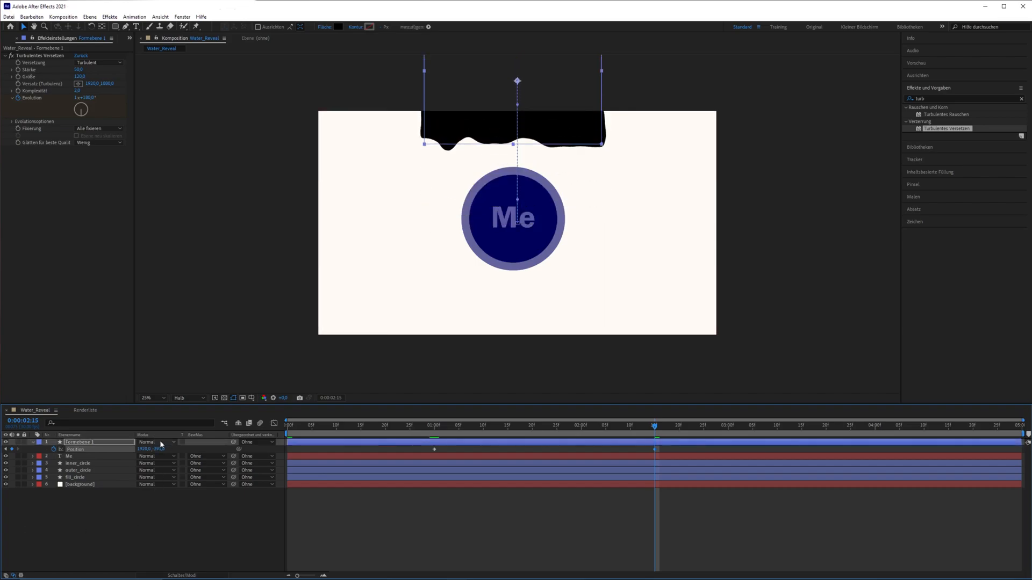
pyautogui.moveTo(158, 449); pyautogui.dragTo(116, 449)
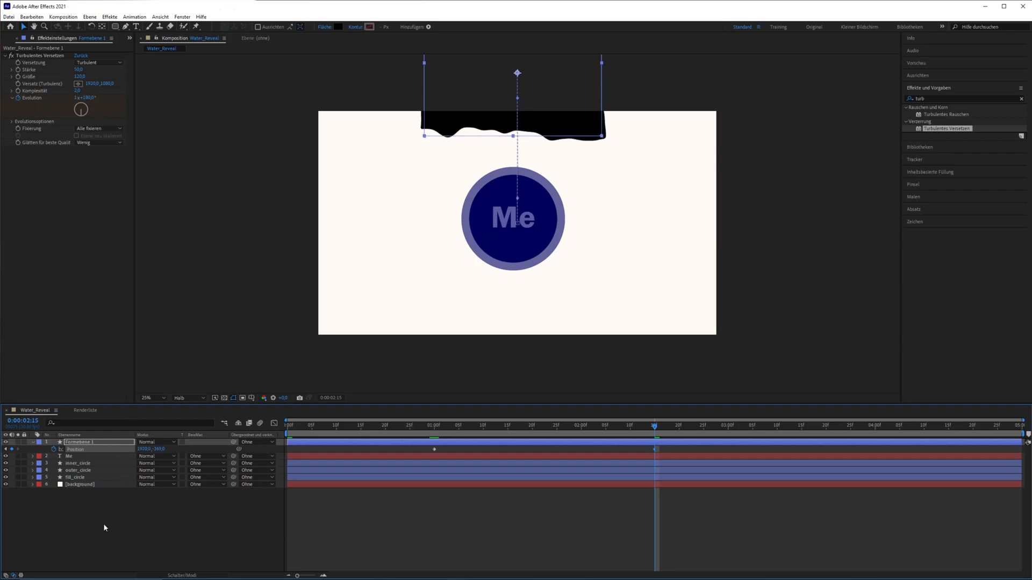
# Collapse the rectangle layer's properties and duplicate Formebene 1 three times.
pyautogui.click(506, 505)
pyautogui.press('u')
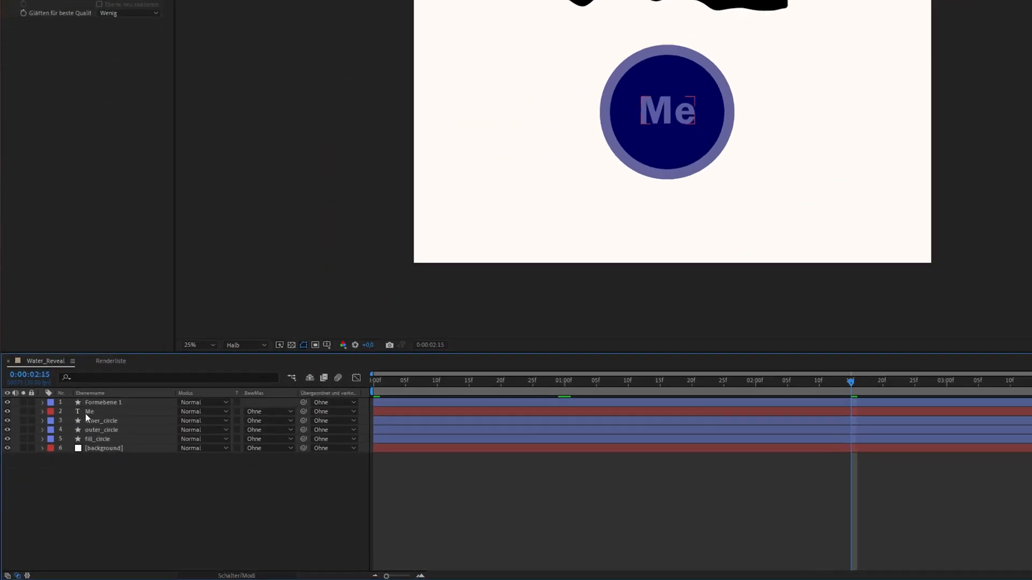
pyautogui.click(90, 443)
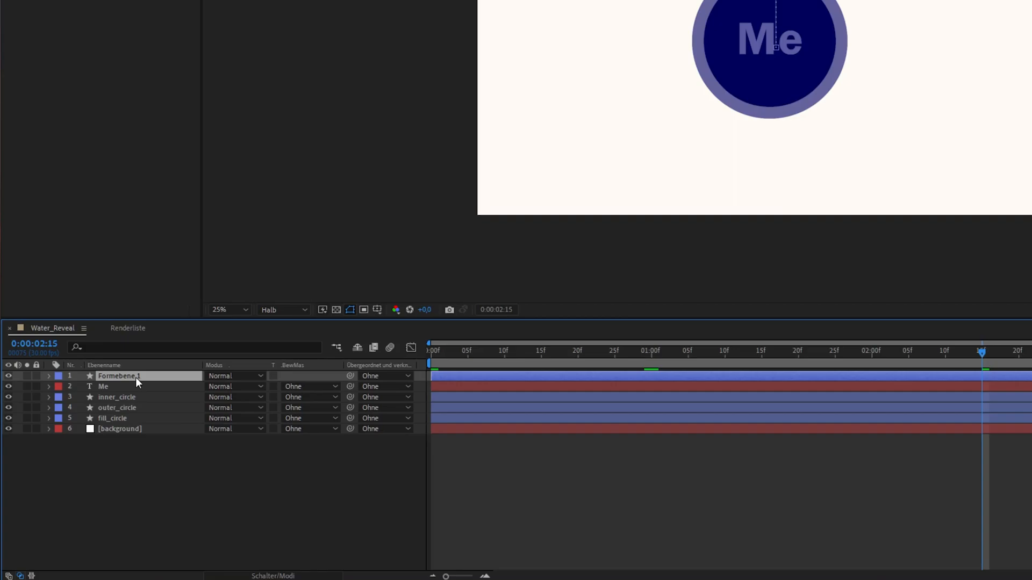
pyautogui.hotkey('ctrl', 'd')
pyautogui.hotkey('ctrl', 'd')
pyautogui.hotkey('ctrl', 'd')
# Rename the lowest rectangle layer fill_mask and the one directly above it outer_mask.
pyautogui.click(157, 406)
pyautogui.press('Return')
pyautogui.write('fill_mask')
pyautogui.press('Return')
pyautogui.click(175, 393)
pyautogui.press('Return')
pyautogui.write('outer_mask')
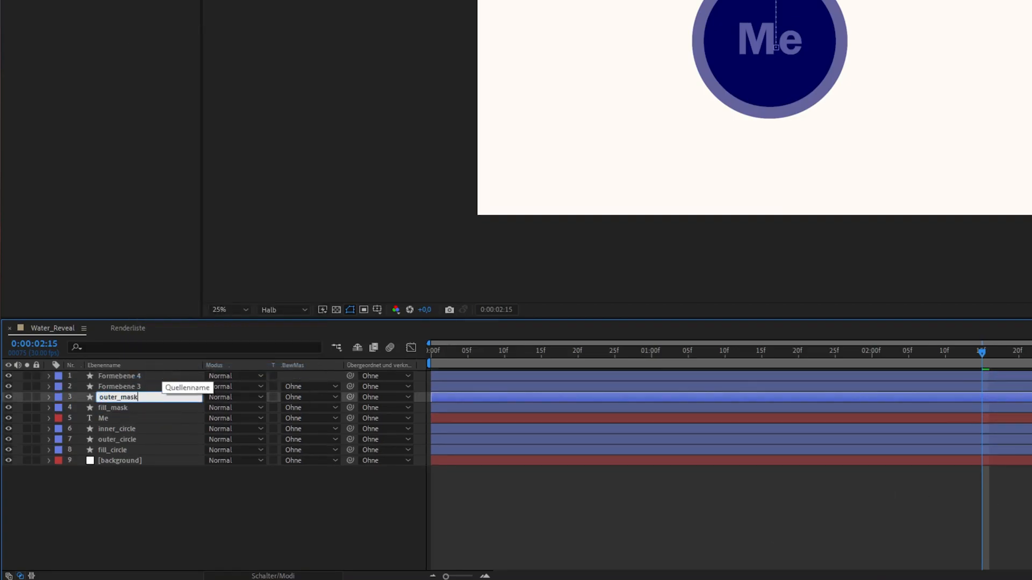
pyautogui.press('Return')
# Rename the remaining two rectangle layers inner_mask and text_mask, with text_mask being the topmost layer.
pyautogui.click(143, 384)
pyautogui.press('Return')
pyautogui.write('inner_mask')
pyautogui.press('Return')
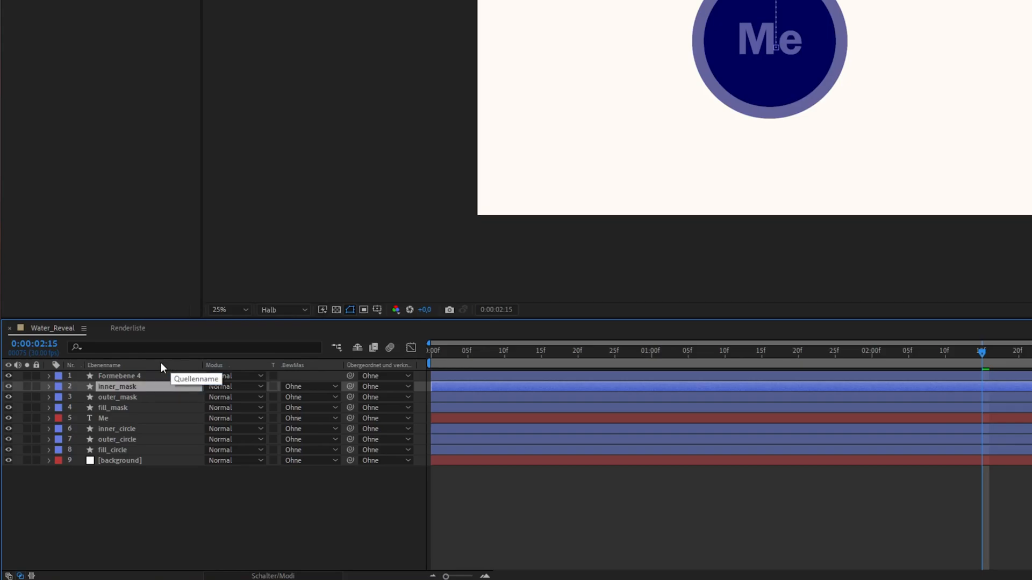
pyautogui.rightClick(145, 376)
pyautogui.click(179, 356)
pyautogui.write('text_mask')
pyautogui.press('Return')
# Give the four mask layers the label colour Grün and stack each mask directly above its matching circle or text layer.
pyautogui.click(58, 408)
pyautogui.click(83, 309)
pyautogui.click(58, 397)
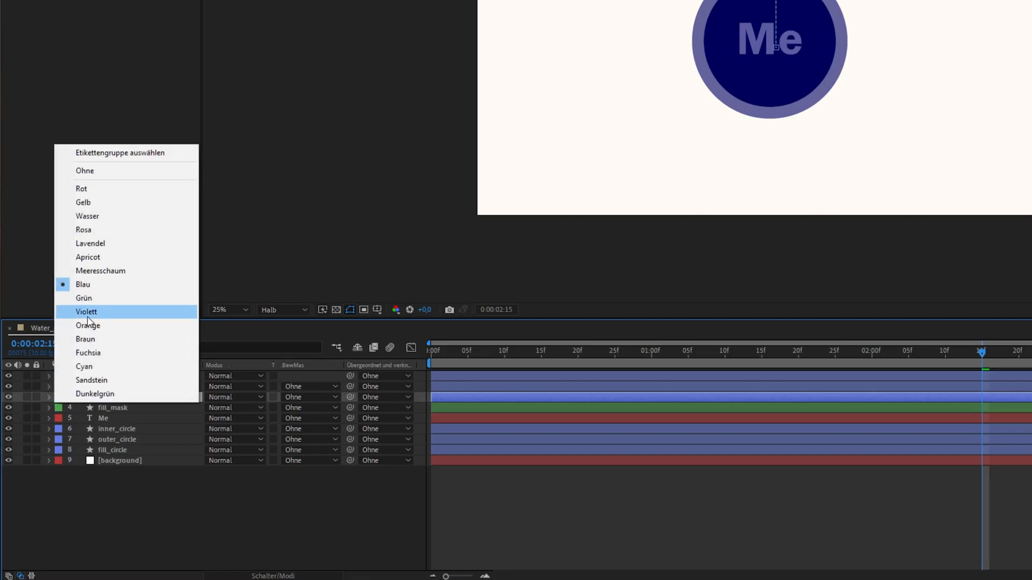
pyautogui.click(83, 298)
pyautogui.click(58, 387)
pyautogui.click(83, 287)
pyautogui.click(58, 376)
pyautogui.click(83, 277)
pyautogui.moveTo(108, 410); pyautogui.dragTo(129, 429)
pyautogui.moveTo(118, 388); pyautogui.dragTo(125, 409)
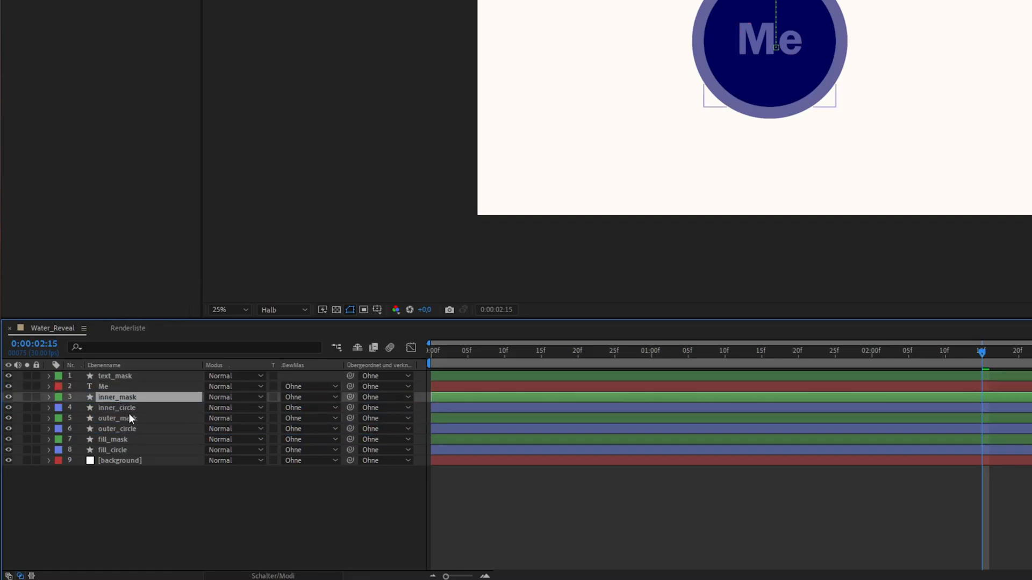
# Set inverted alpha track mattes on fill_circle, outer_circle, inner_circle and the Me text, and preview the reveal.
pyautogui.click(301, 449)
pyautogui.click(328, 494)
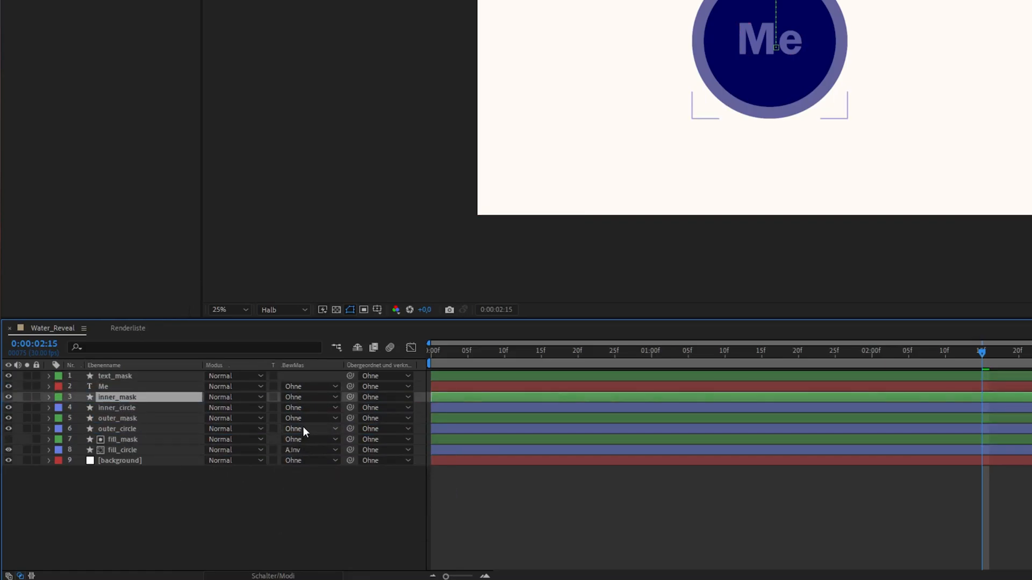
pyautogui.click(302, 429)
pyautogui.click(325, 474)
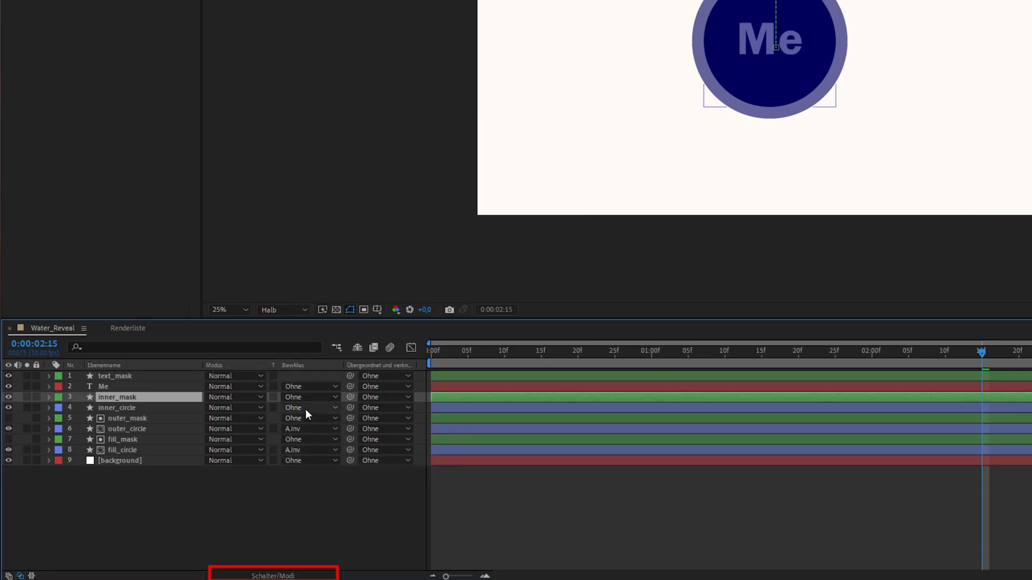
pyautogui.click(306, 409)
pyautogui.click(325, 454)
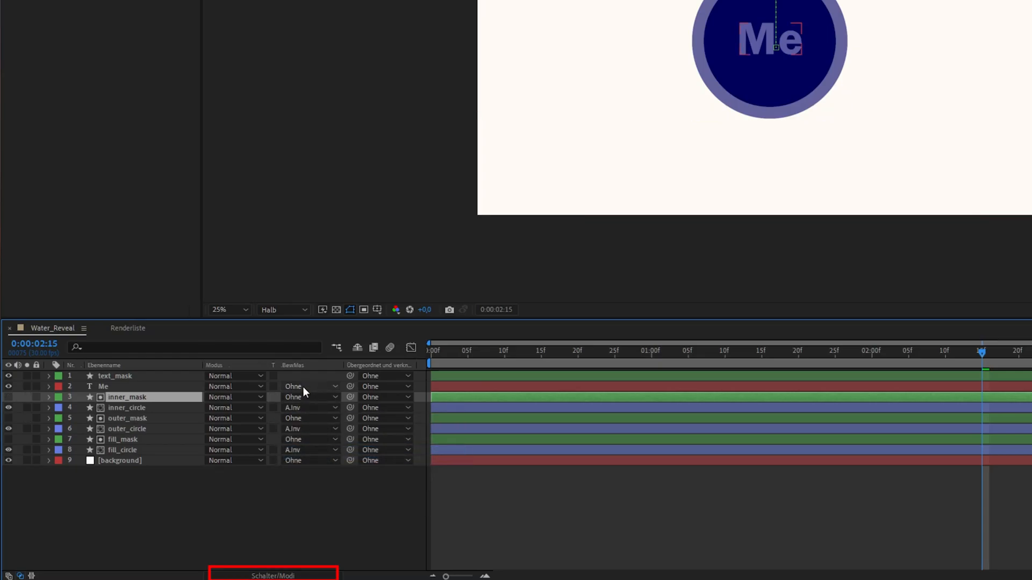
pyautogui.click(302, 386)
pyautogui.click(328, 431)
pyautogui.click(952, 353)
pyautogui.moveTo(942, 353); pyautogui.dragTo(663, 358)
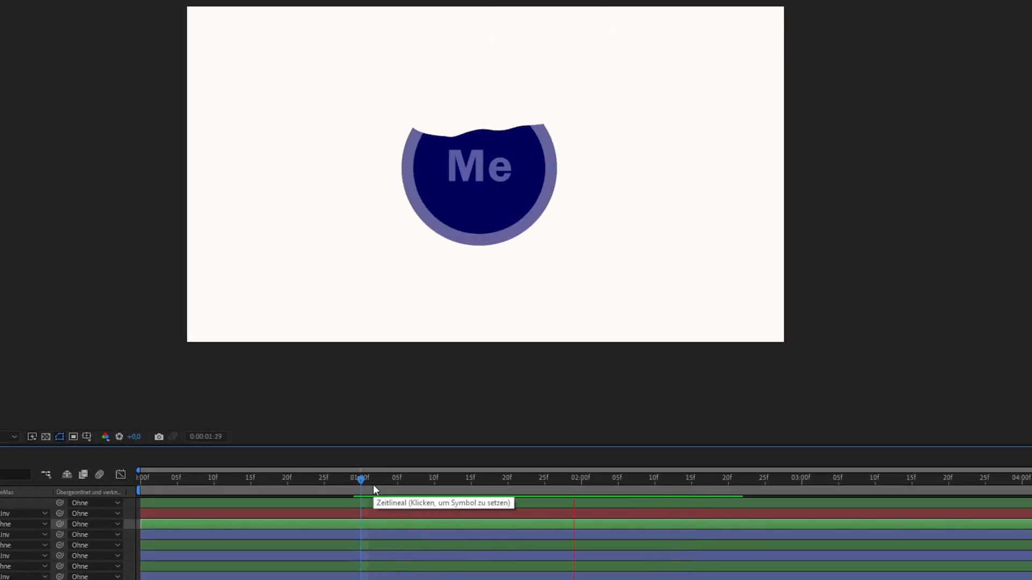
pyautogui.press('space')
pyautogui.moveTo(656, 480); pyautogui.dragTo(382, 487)
pyautogui.press('space')
pyautogui.press('space')
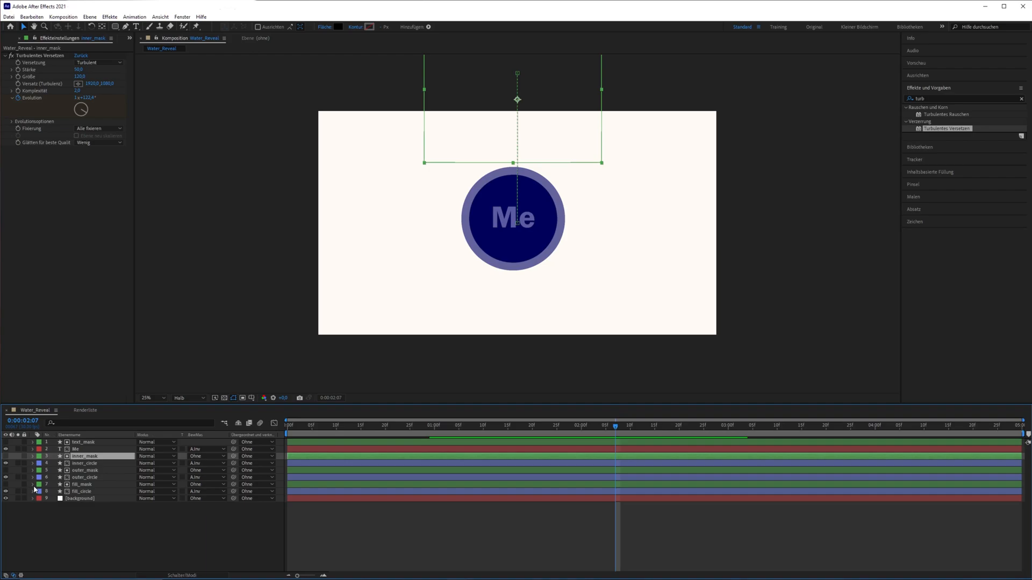
# Shift both Position keyframes of fill_mask one frame earlier and play the reveal to check the offset.
pyautogui.click(33, 485)
pyautogui.moveTo(428, 508); pyautogui.dragTo(649, 520)
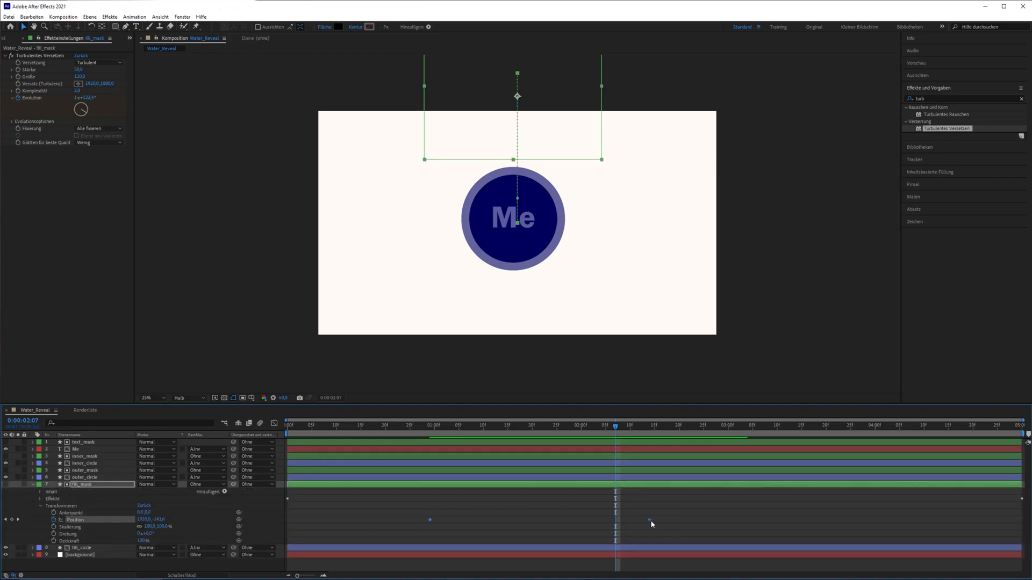
pyautogui.click(33, 485)
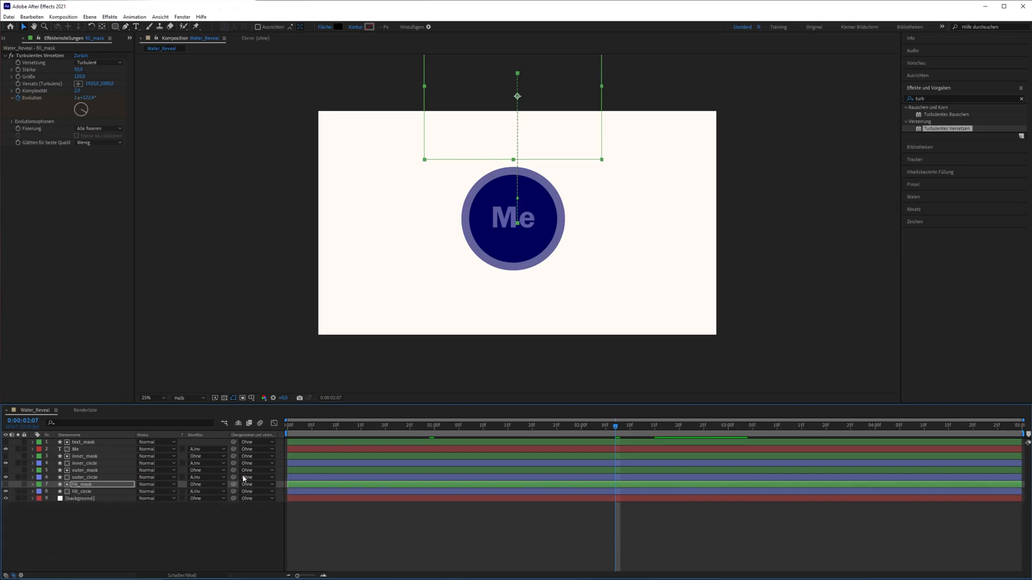
pyautogui.press('space')
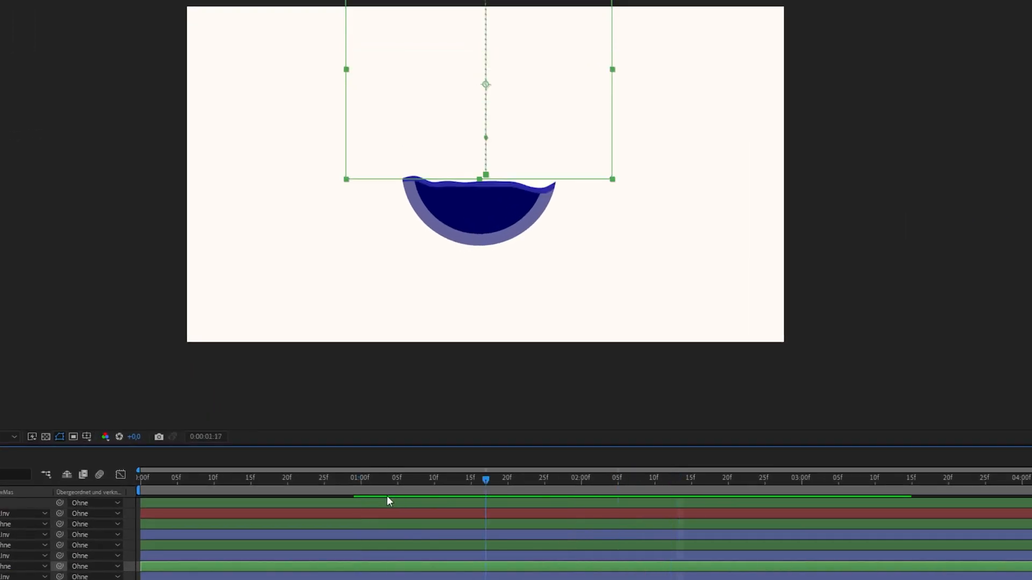
pyautogui.press('space')
pyautogui.press('space')
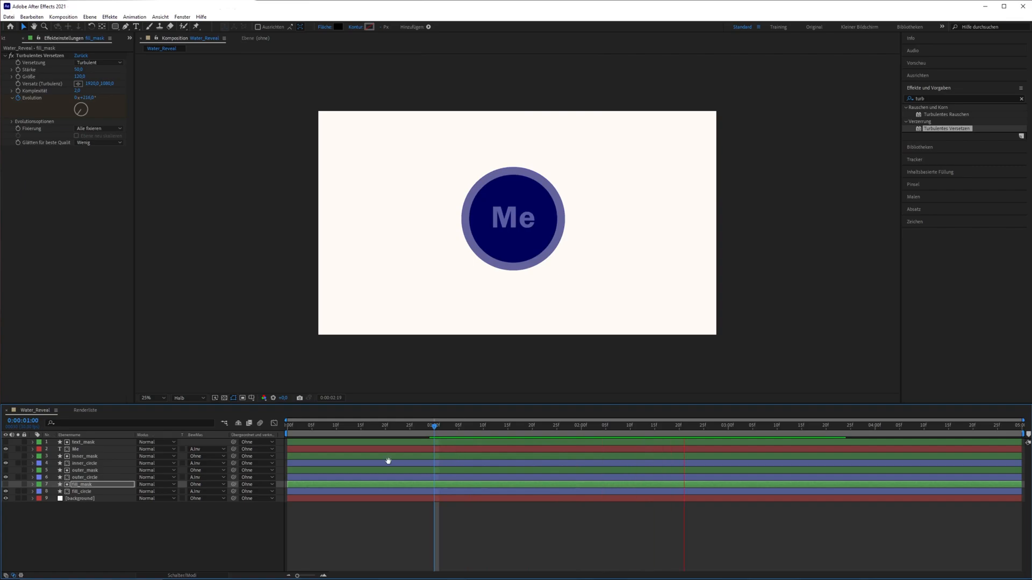
pyautogui.press('space')
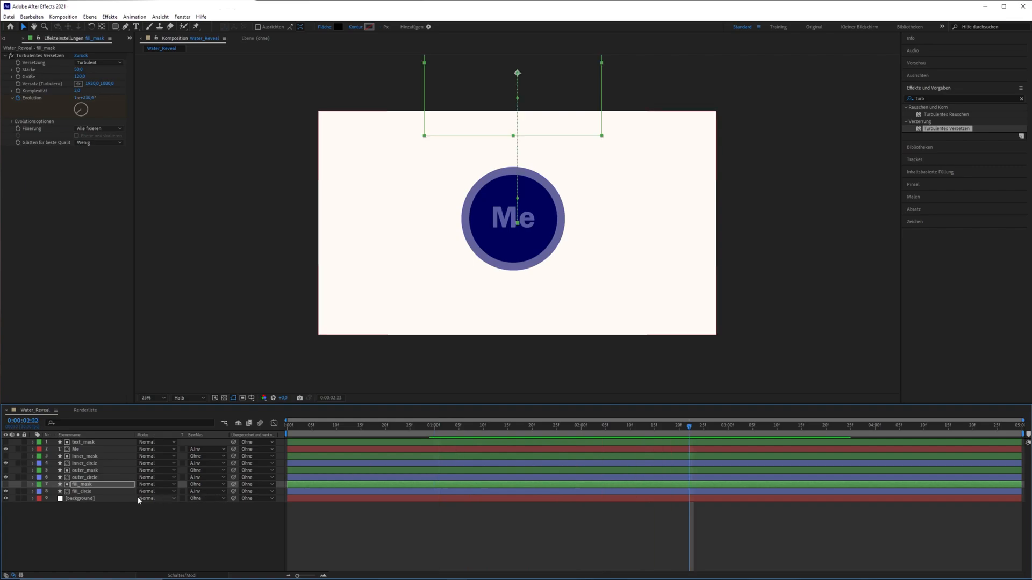
# Precompose all layers from fill_circle up to text_mask into a composition named reveal_ani, leaving out the background.
pyautogui.click(83, 491)
pyautogui.keyDown('shift'); pyautogui.click(83, 442); pyautogui.keyUp('shift')
pyautogui.rightClick(83, 440)
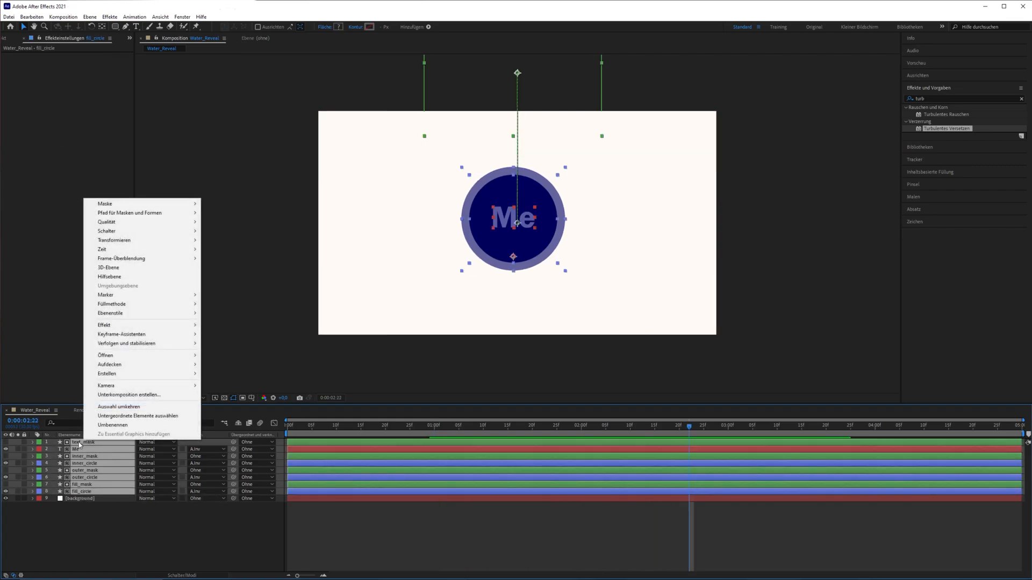
pyautogui.click(114, 395)
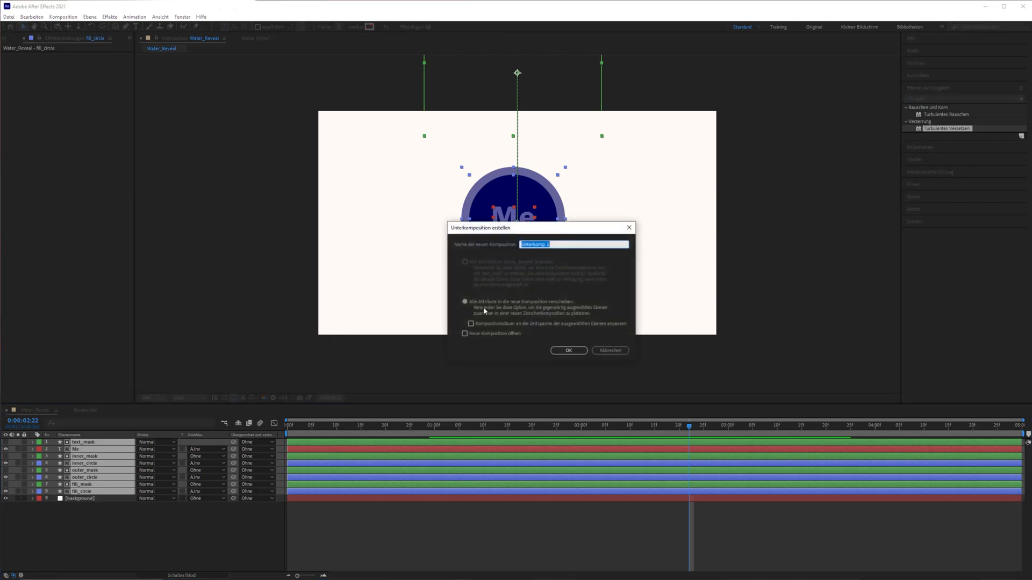
pyautogui.write('reveal_ani')
pyautogui.press('Return')
# Animate the Skalierung of reveal_ani from 100% at the timeline's start to 110% at its end, and preview it.
pyautogui.click(33, 442)
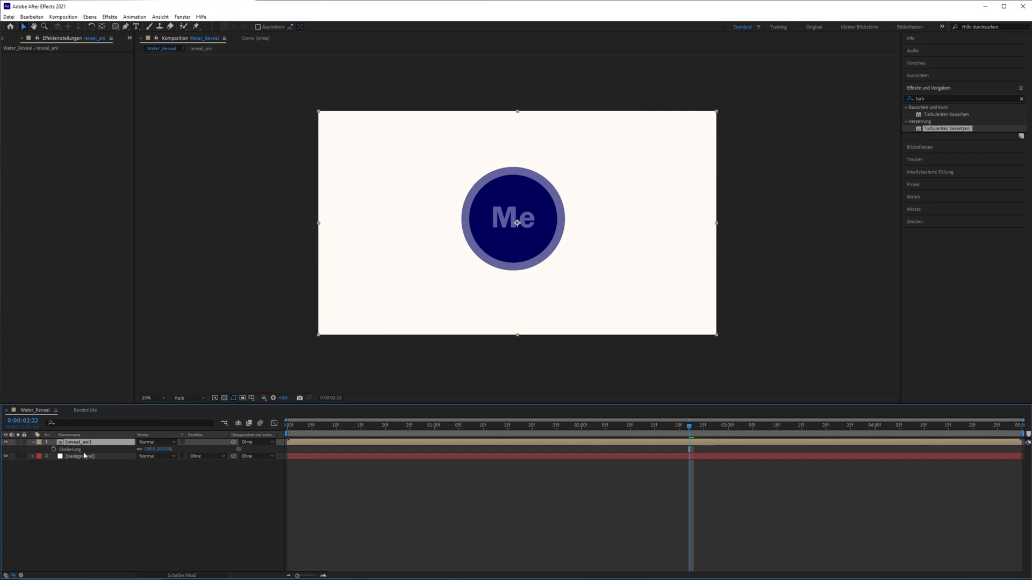
pyautogui.click(53, 449)
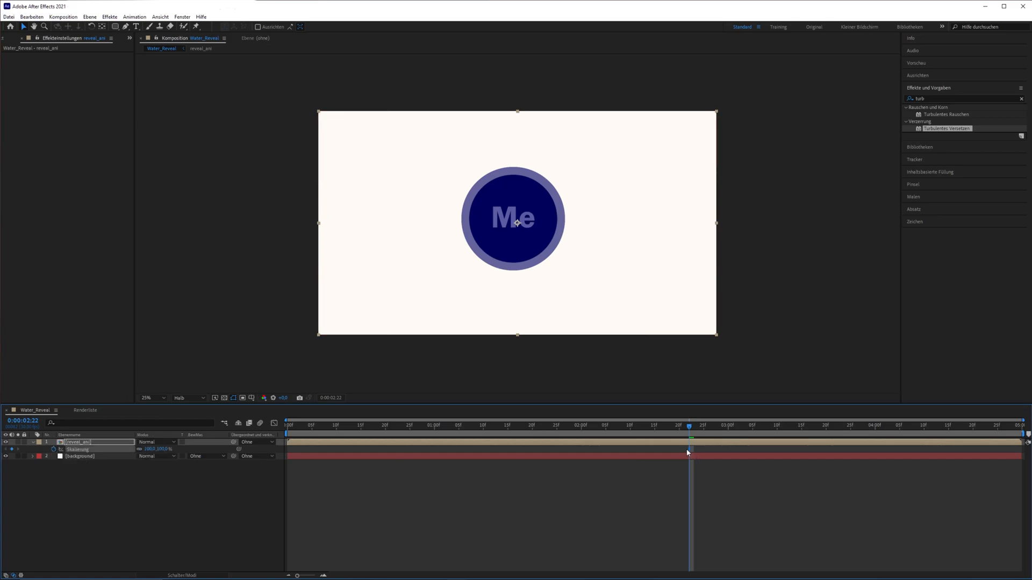
pyautogui.moveTo(313, 473); pyautogui.dragTo(287, 472)
pyautogui.click(149, 449)
pyautogui.write('110')
pyautogui.press('Return')
pyautogui.moveTo(689, 449); pyautogui.dragTo(1016, 473)
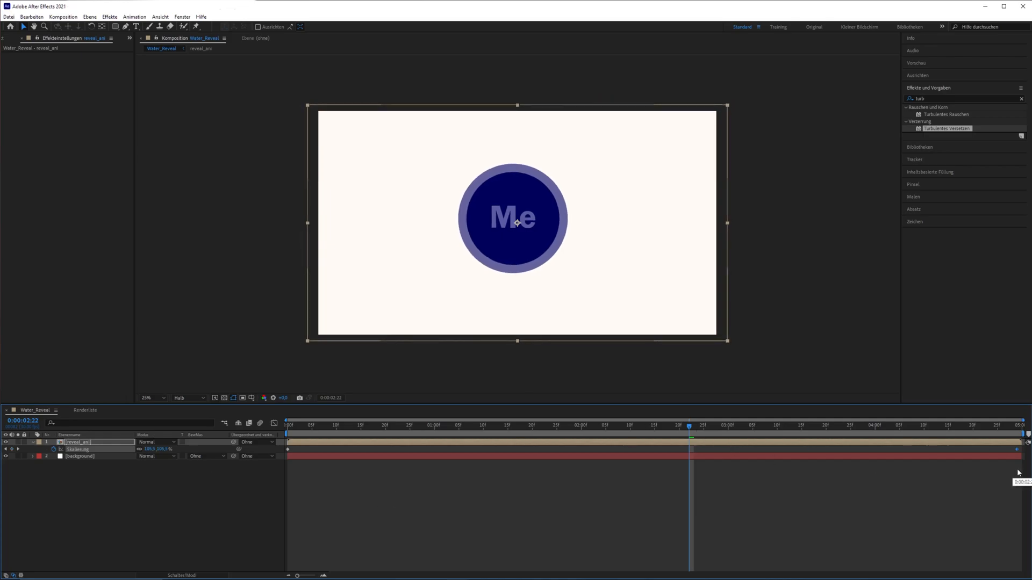
pyautogui.click(416, 435)
pyautogui.press('space')
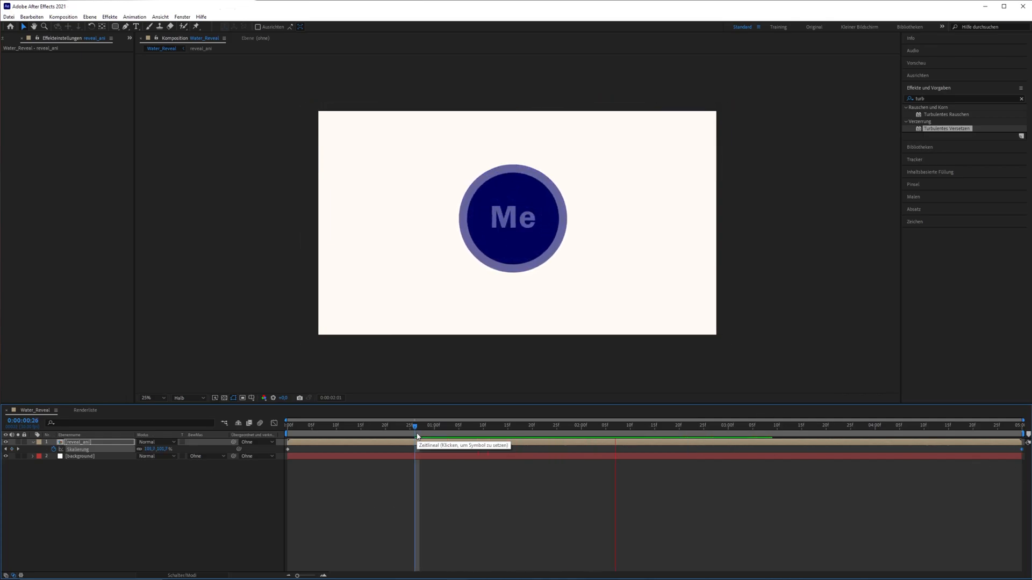
pyautogui.press('space')
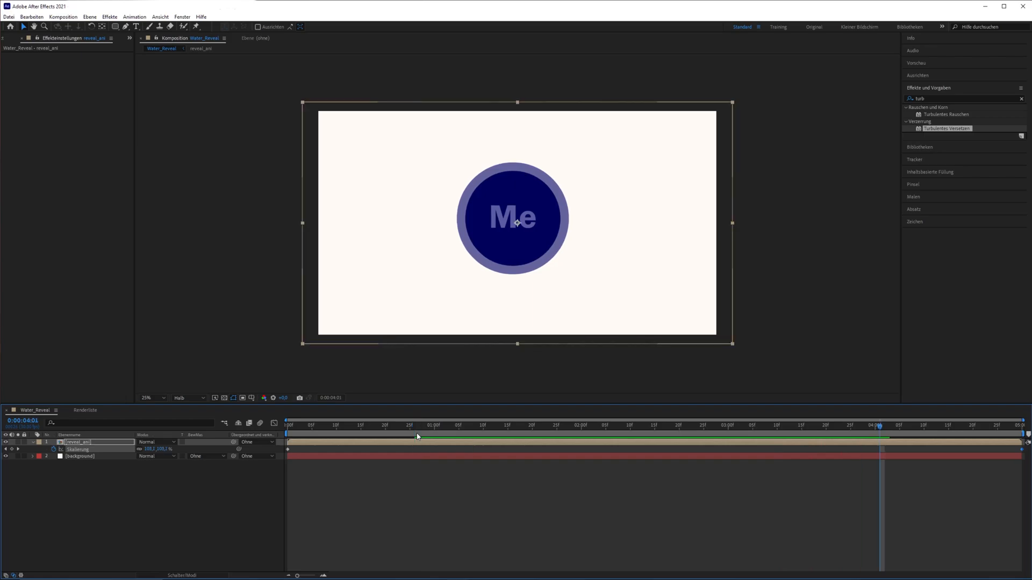